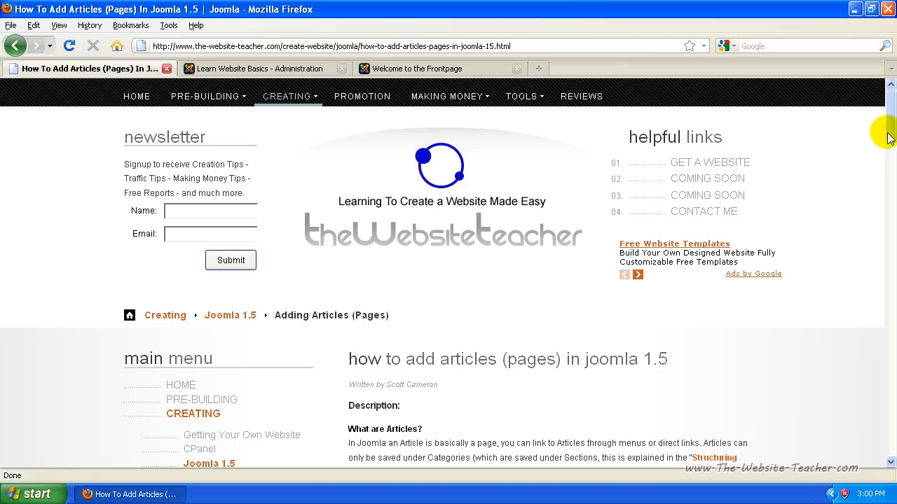
Step: Switch from the tutorial page to the Joomla administration and open the Article Manager
left_click_drag(890, 119, 893, 151)
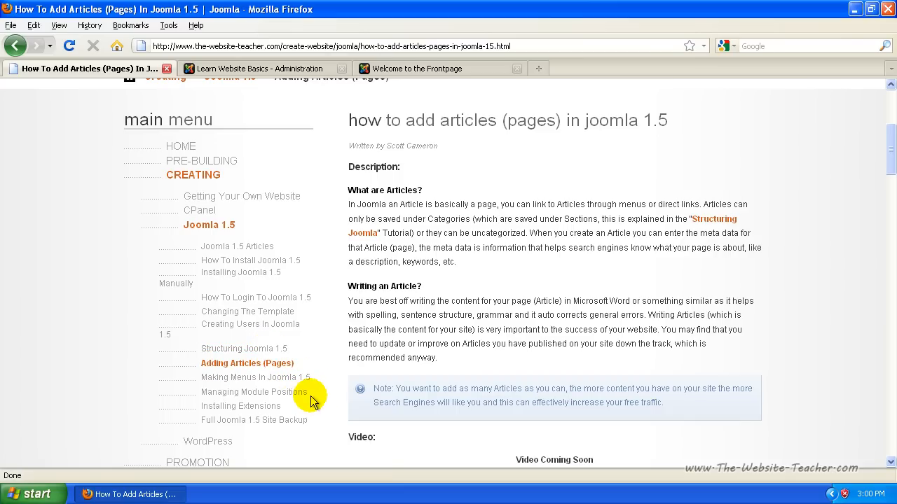
left_click_drag(890, 159, 890, 192)
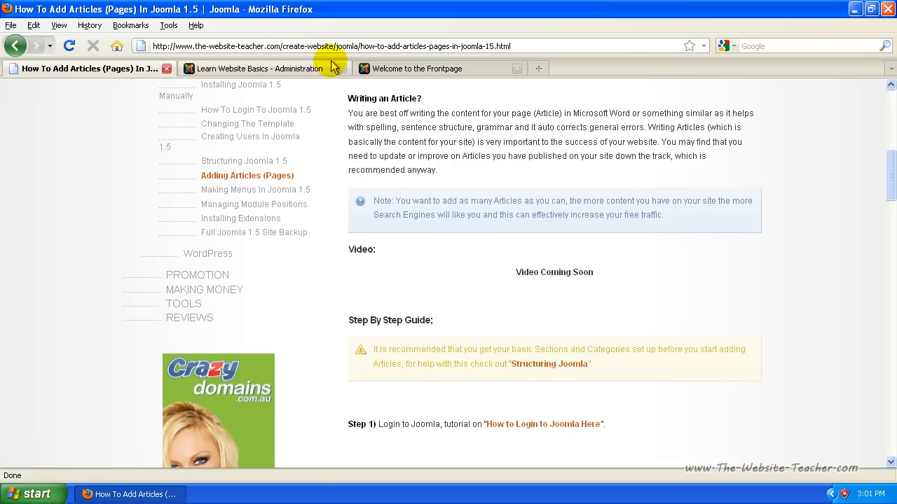
left_click(310, 69)
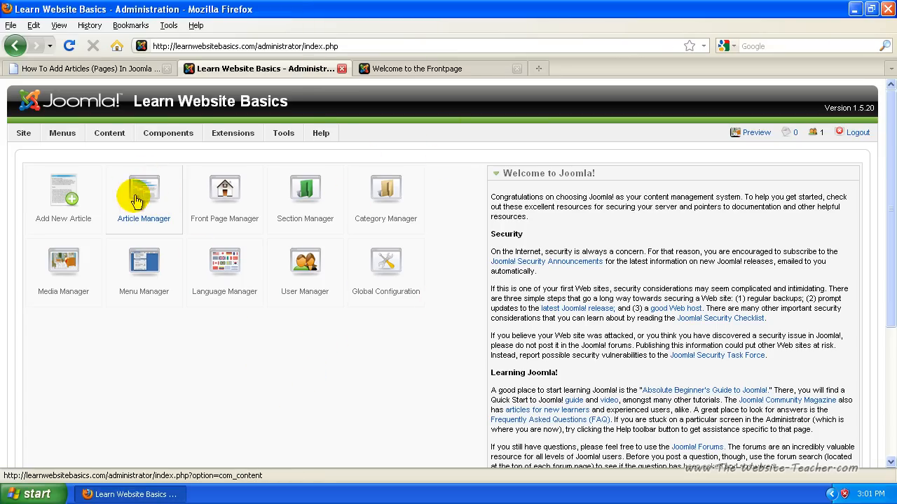
mouse_move(107, 133)
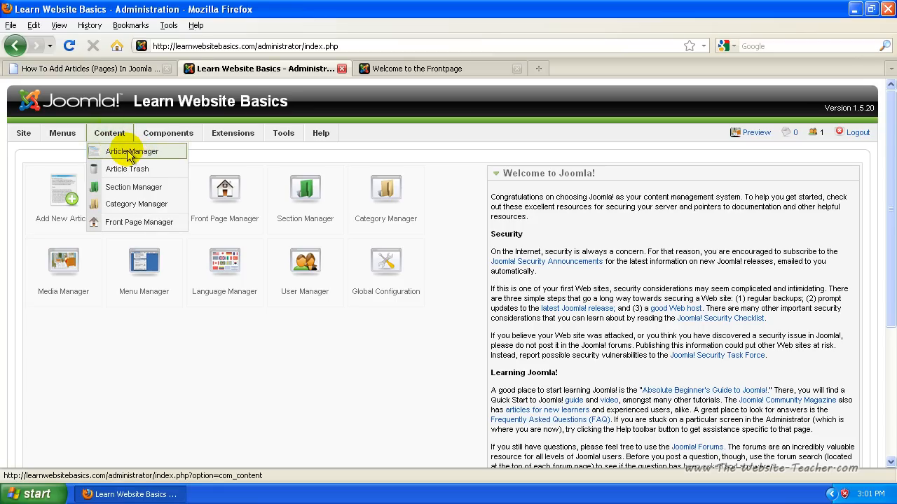
left_click(129, 154)
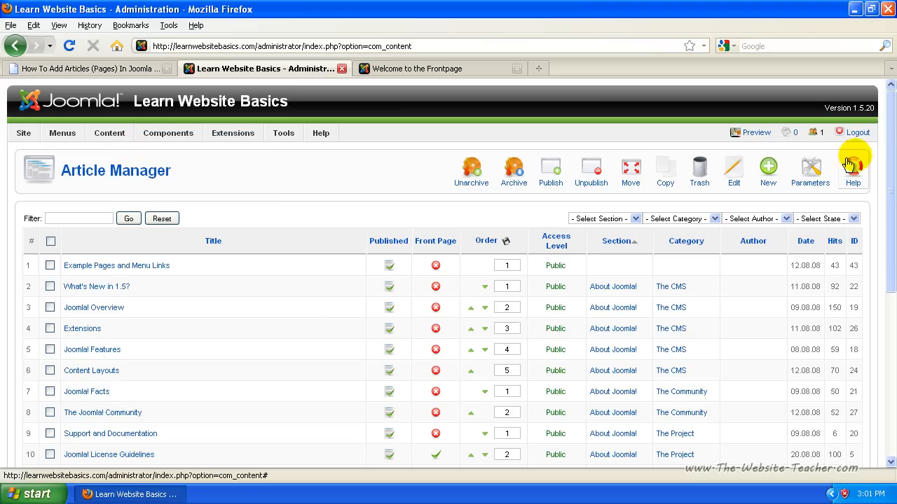
Step: Look through the existing articles in the list, selecting and deselecting "What's New in 1.5?"
left_click_drag(889, 140, 888, 110)
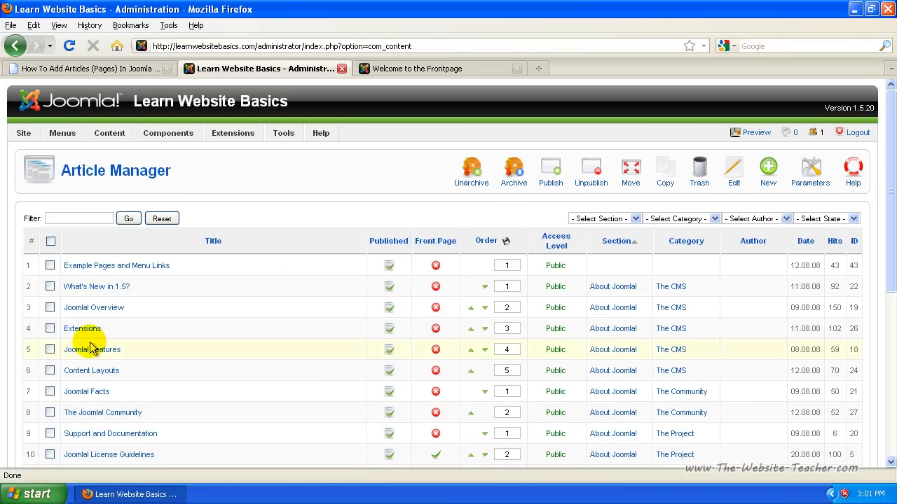
left_click(50, 286)
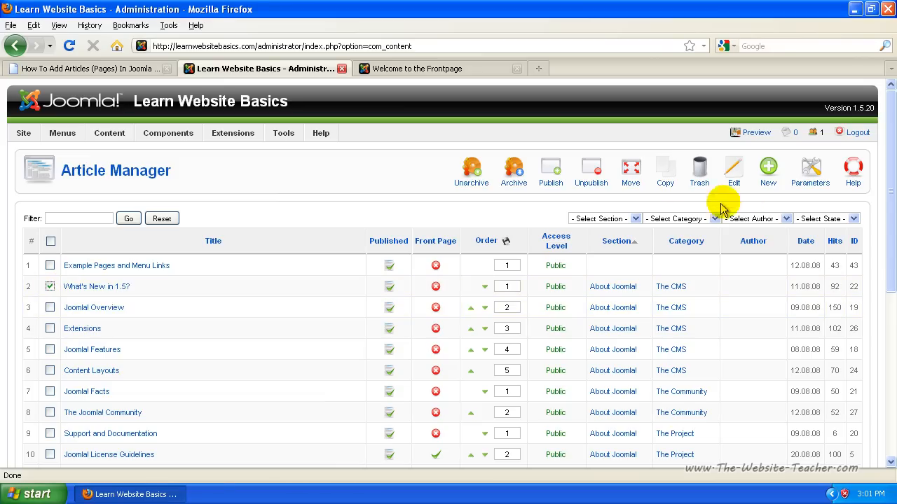
left_click(49, 287)
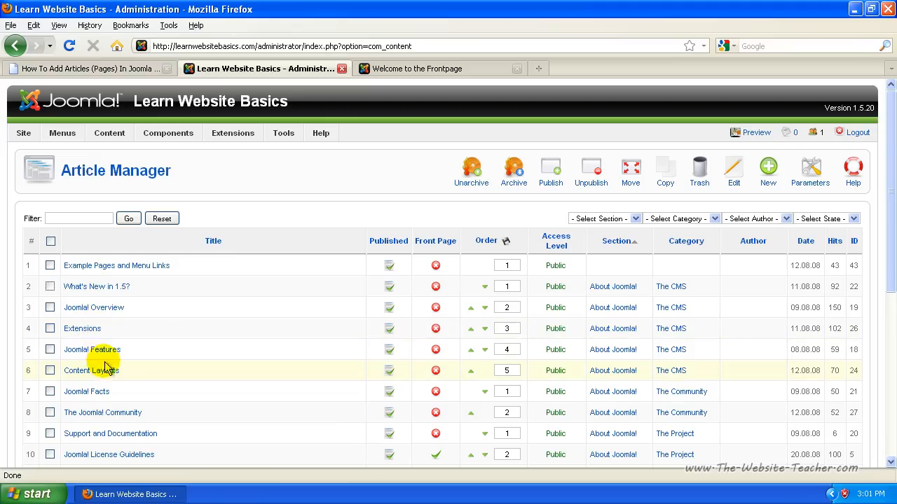
scroll(311, 335, "down", 2)
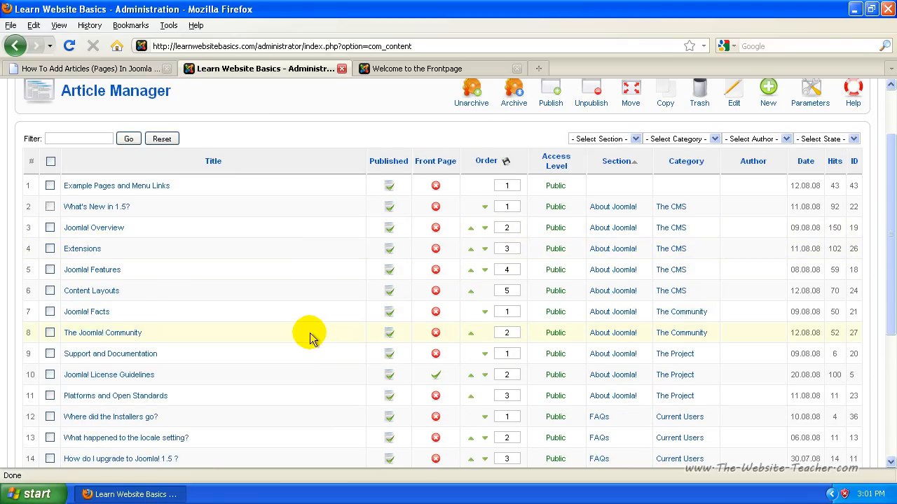
scroll(310, 336, "down", 4)
scroll(311, 337, "up", 6)
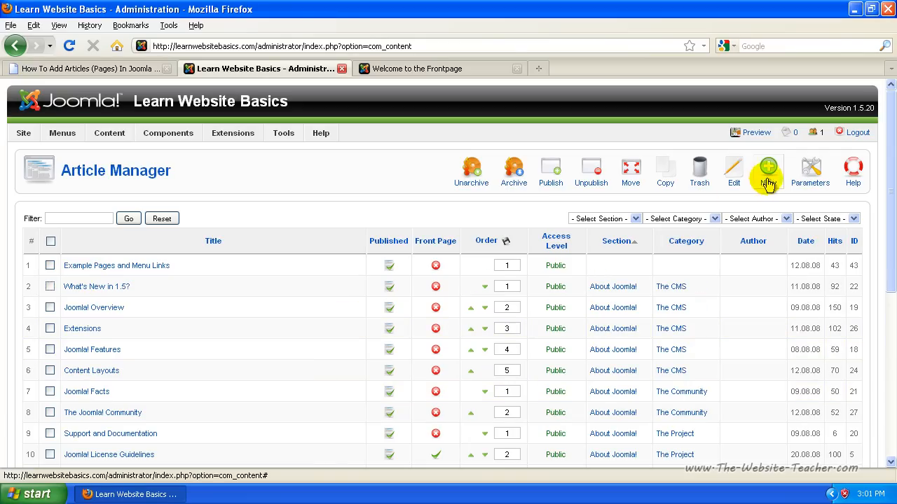
Step: Create a new article and give it the title "how to install joomla"
left_click(770, 167)
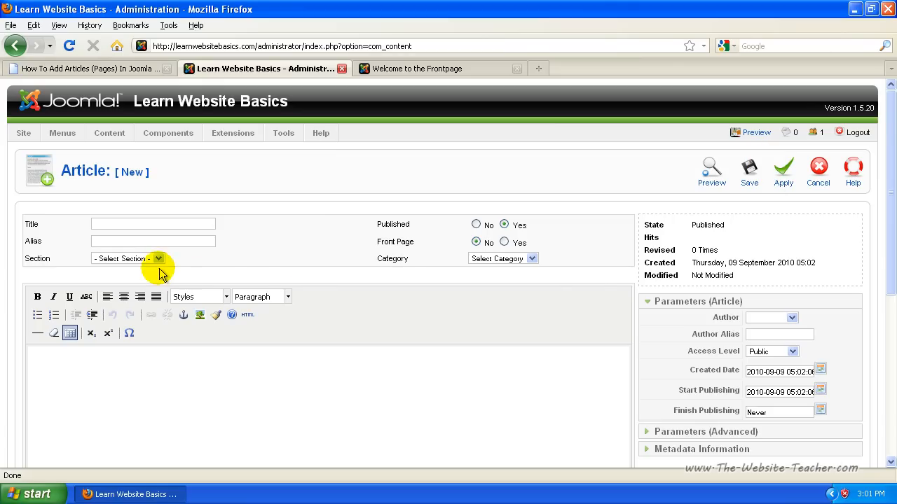
left_click(123, 223)
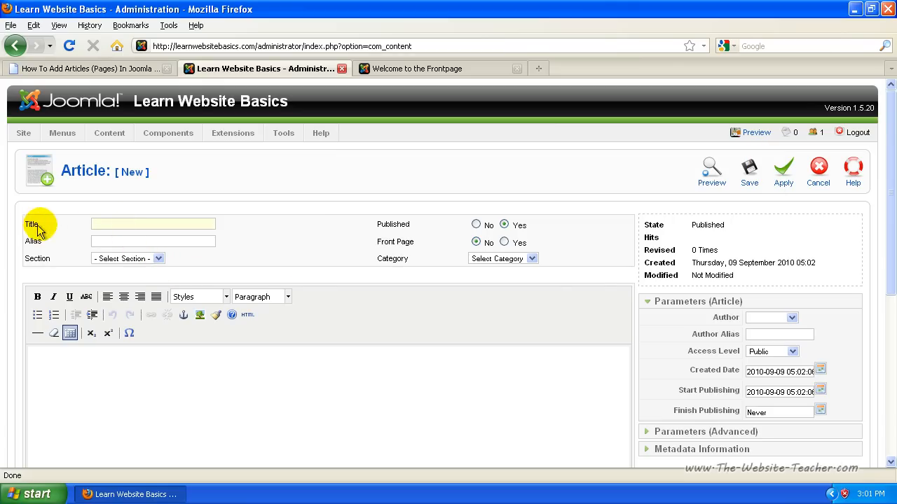
left_click(157, 226)
left_click(157, 224)
left_click(157, 225)
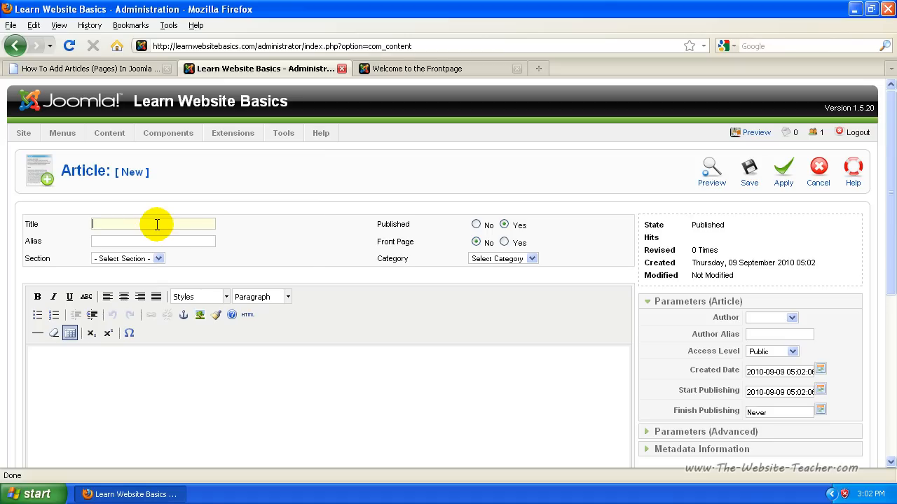
type("How ")
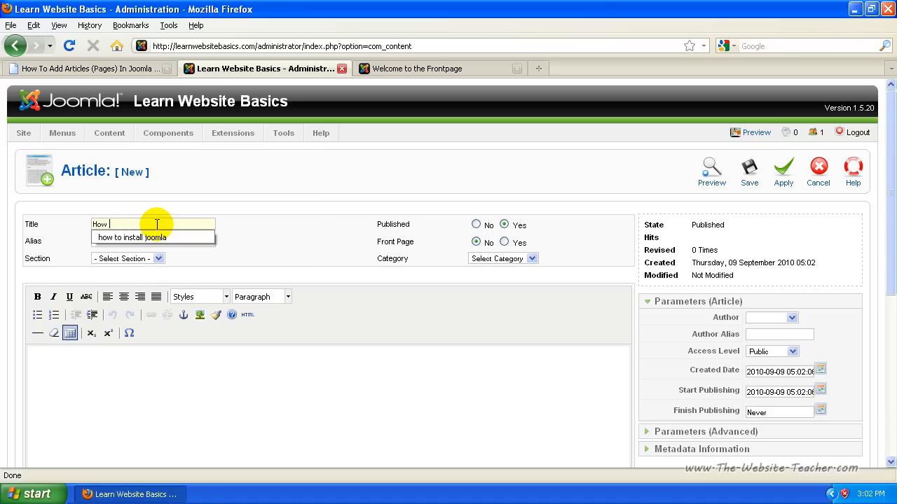
type("to in")
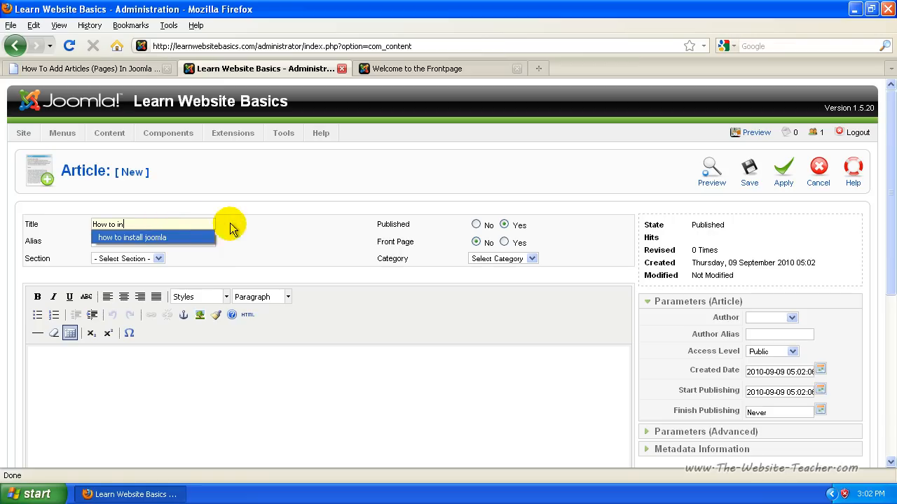
left_click(181, 237)
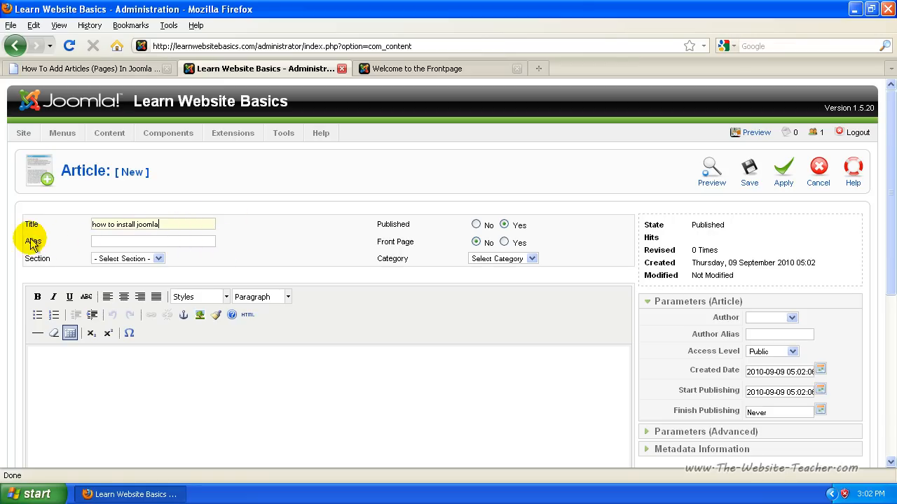
left_click(118, 240)
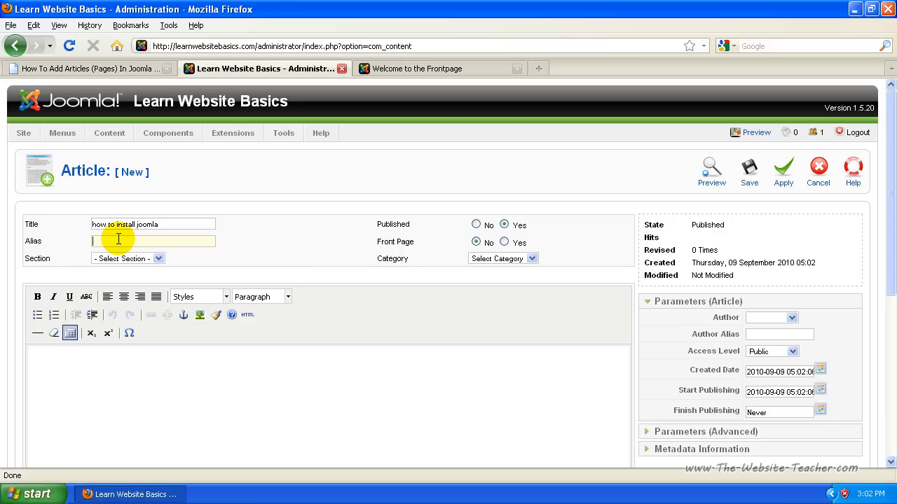
left_click_drag(163, 224, 93, 224)
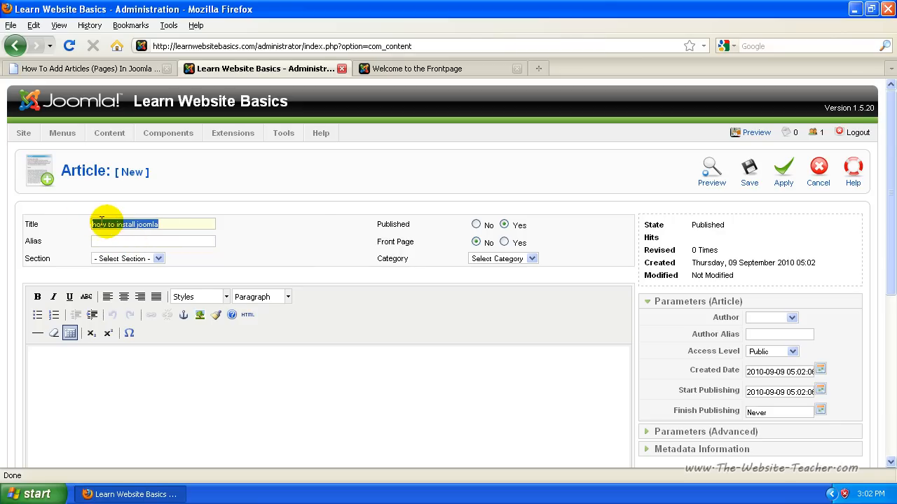
left_click(103, 241)
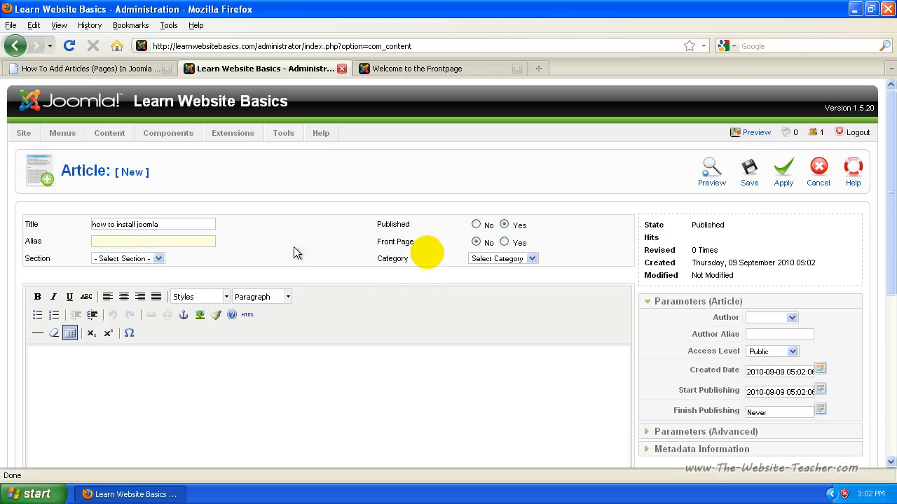
triple_click(165, 224)
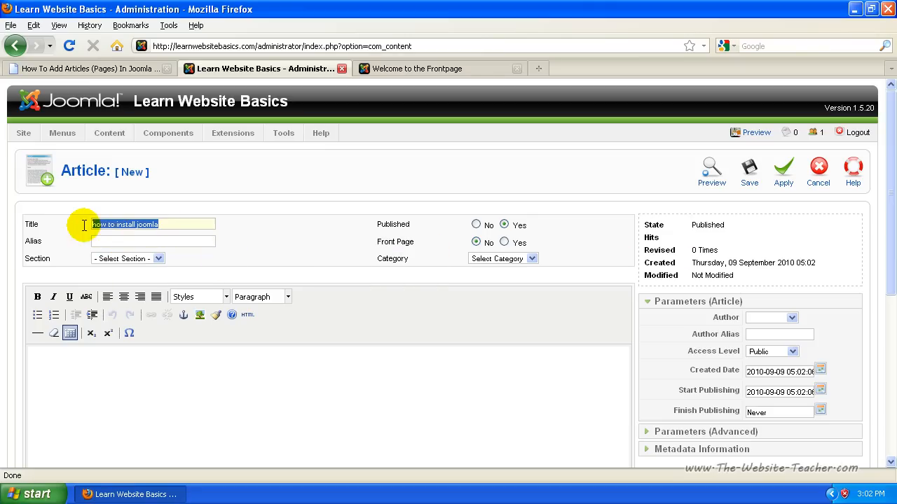
left_click(158, 240)
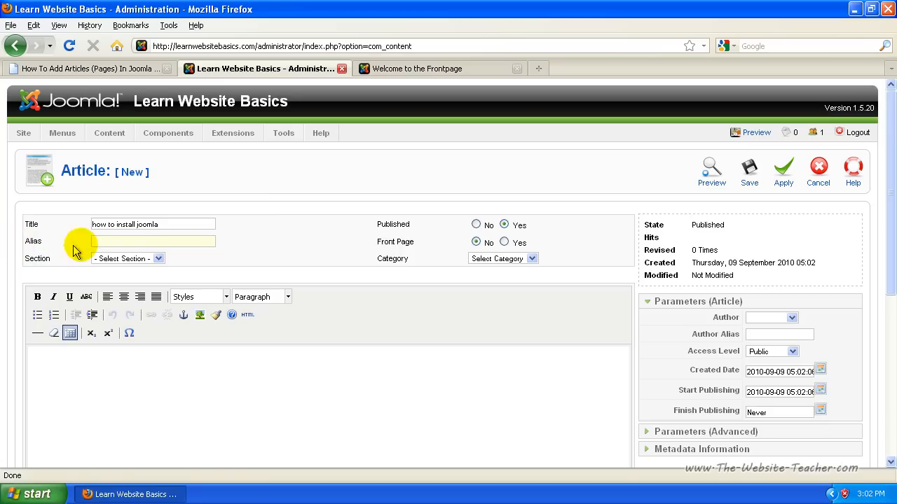
left_click(136, 241)
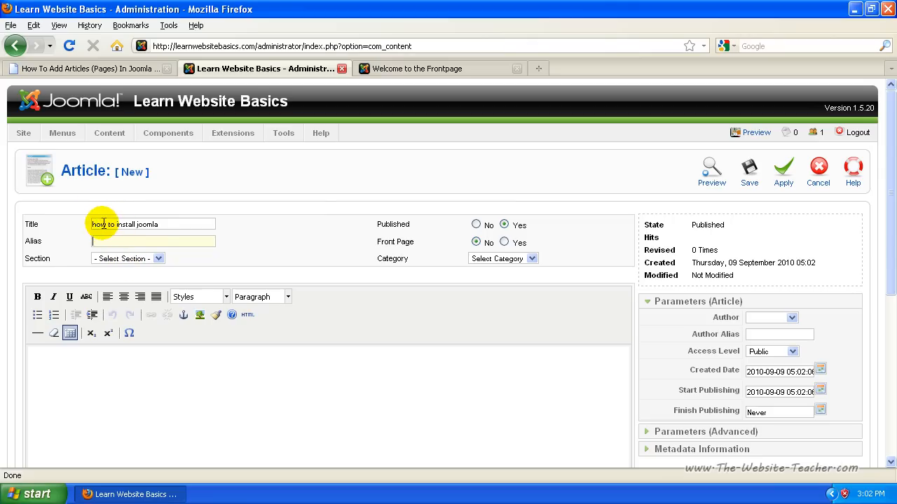
Step: Assign the article to the section "new section" and the category "creating"
left_click(129, 258)
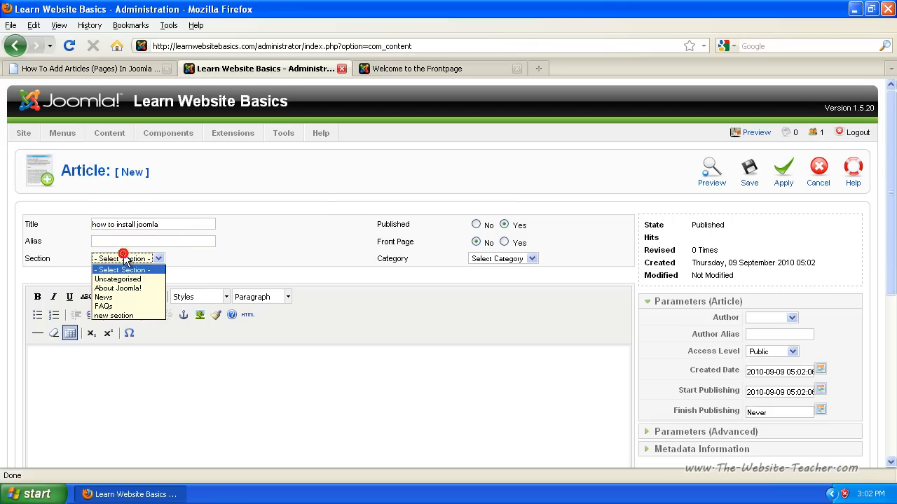
left_click(115, 316)
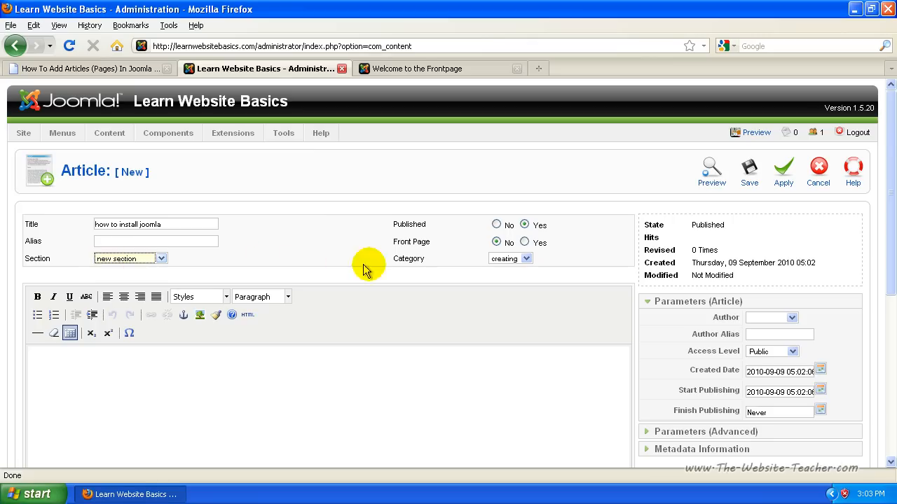
left_click(520, 259)
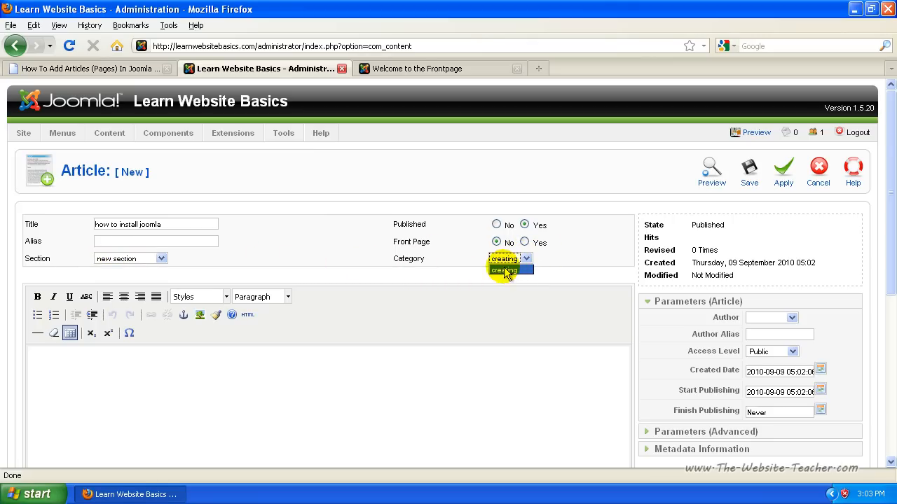
left_click(502, 270)
left_click(519, 260)
left_click(504, 271)
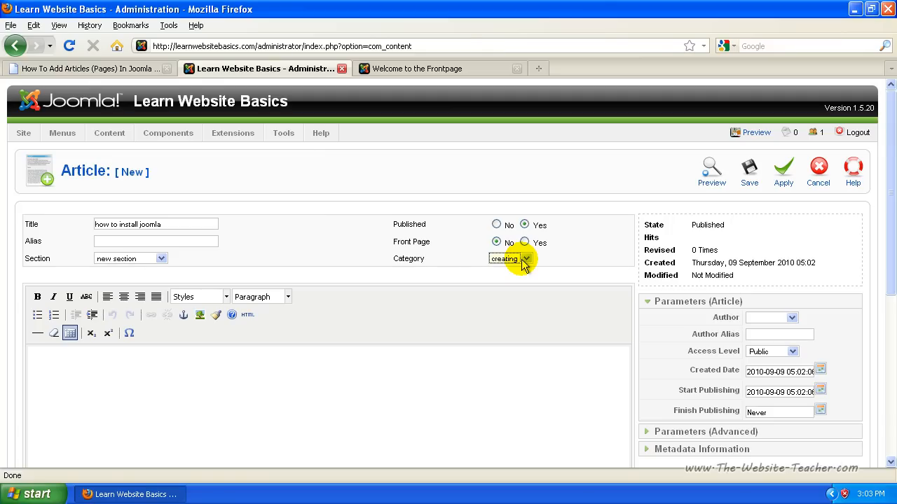
Step: Enter "same text" as the content of the article body
scroll(477, 381, "down", 4)
left_click(257, 279)
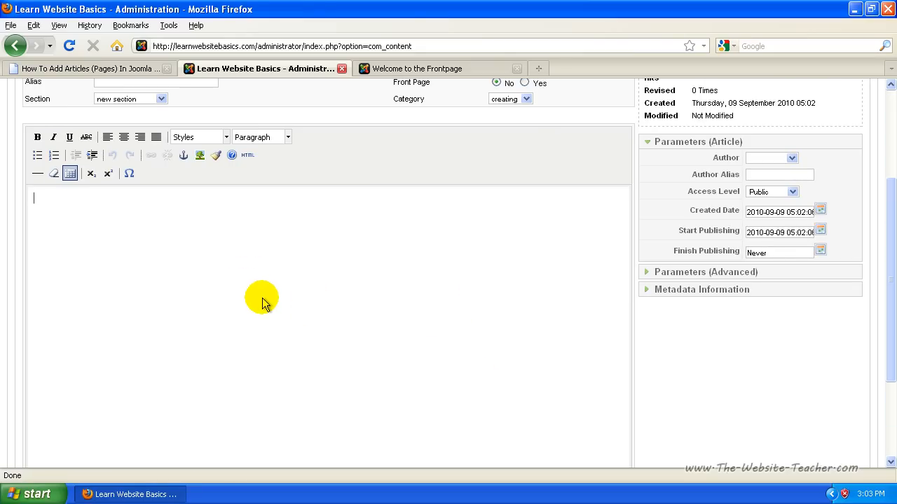
scroll(258, 296, "down", 2)
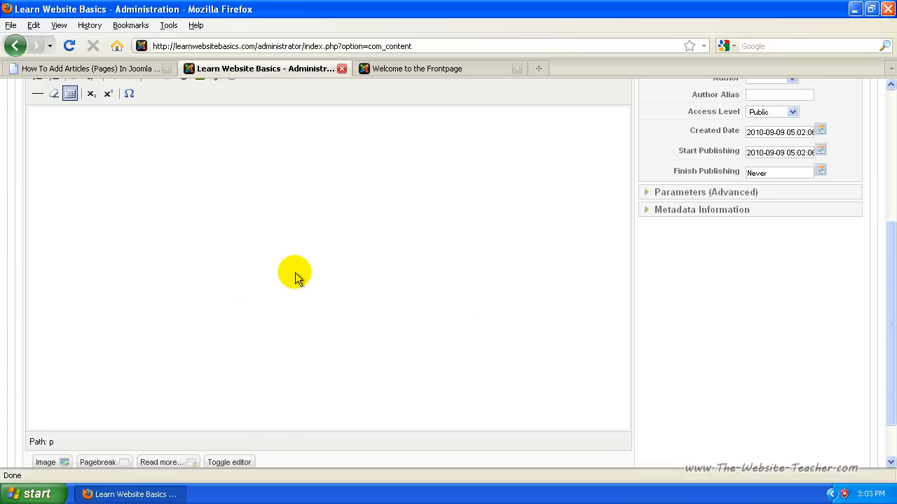
scroll(294, 272, "up", 2)
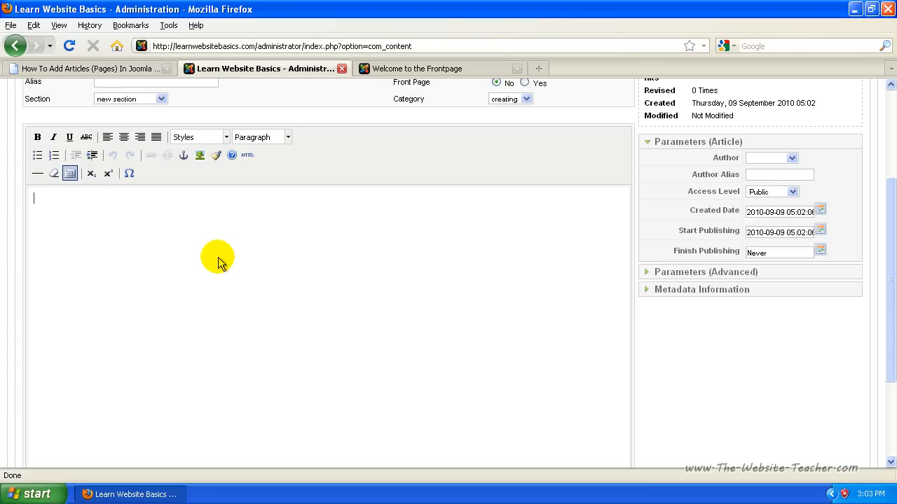
scroll(218, 257, "down", 2)
scroll(218, 257, "up", 2)
left_click(212, 288)
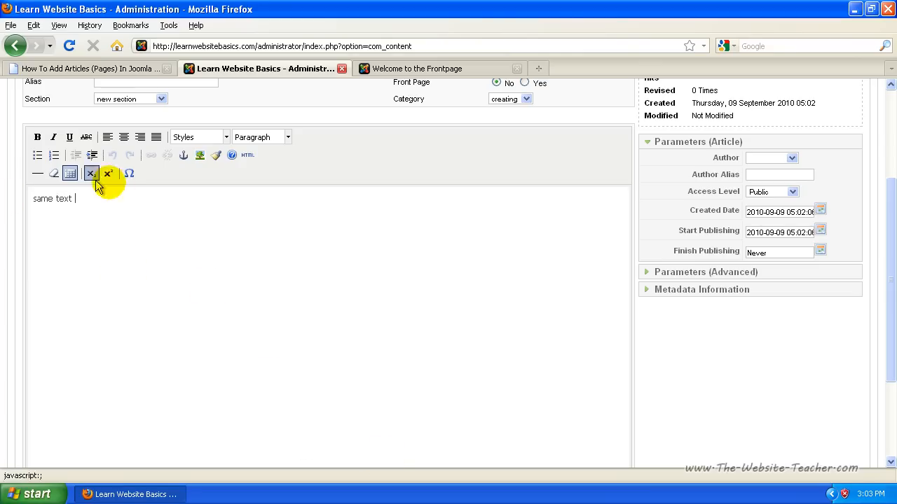
Step: Examine the link options for the body text "same text" and close them without inserting a link
left_click_drag(73, 201, 37, 202)
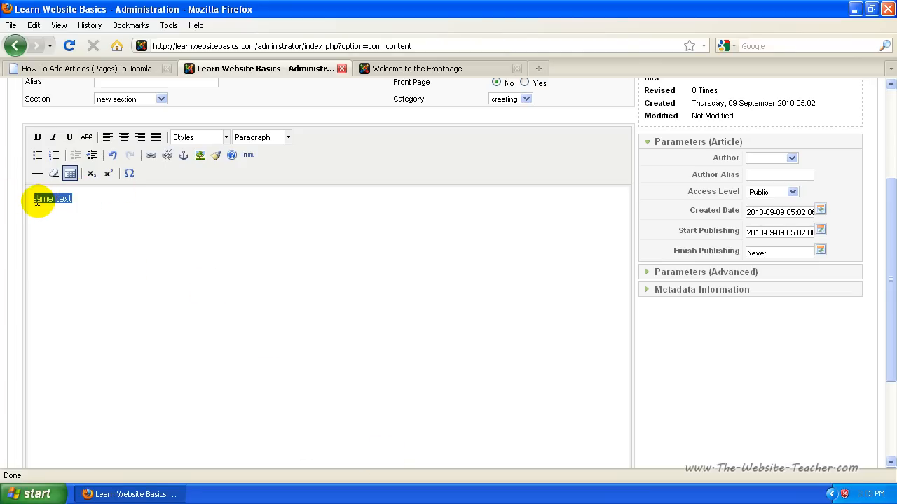
left_click(151, 156)
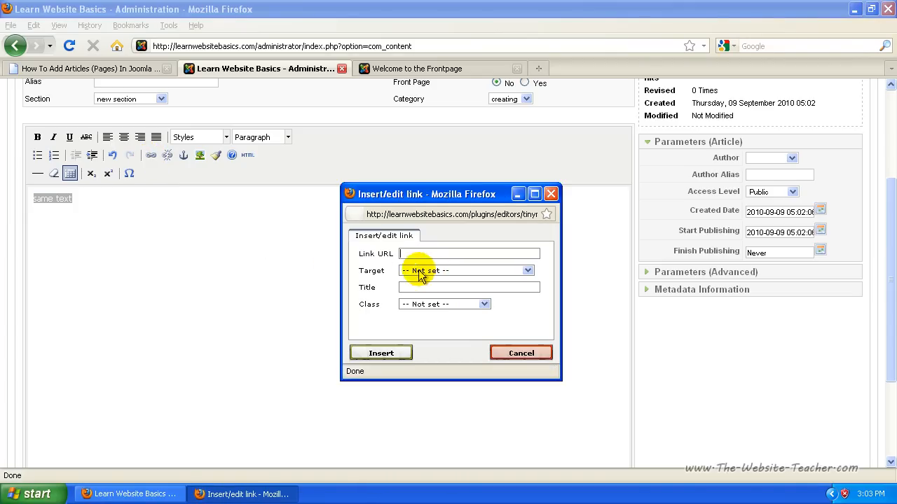
left_click(400, 254)
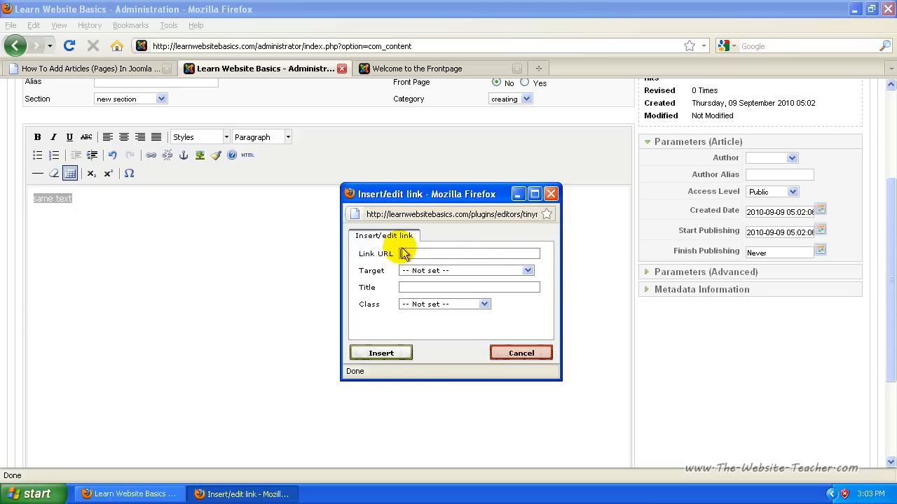
left_click(551, 194)
left_click(141, 233)
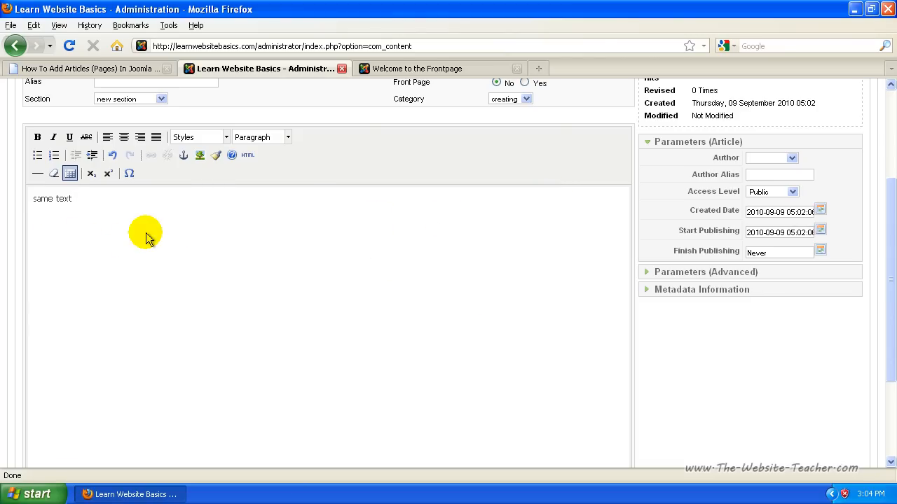
Step: Inspect the HTML source of the article body and close it without making changes
left_click(252, 157)
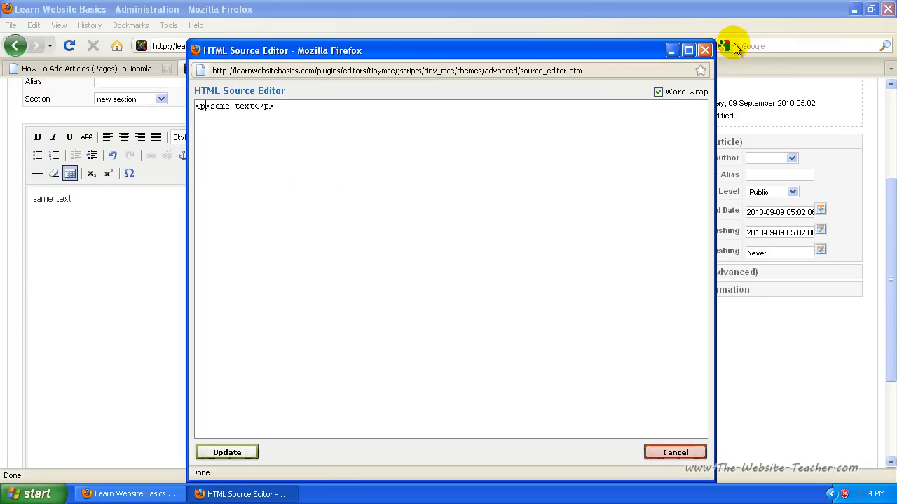
left_click(705, 51)
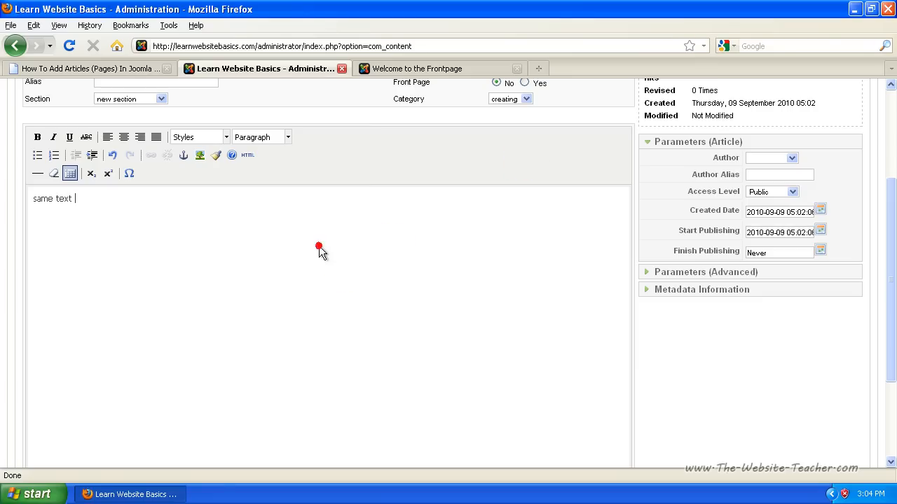
scroll(344, 257, "down", 3)
scroll(218, 341, "up", 6)
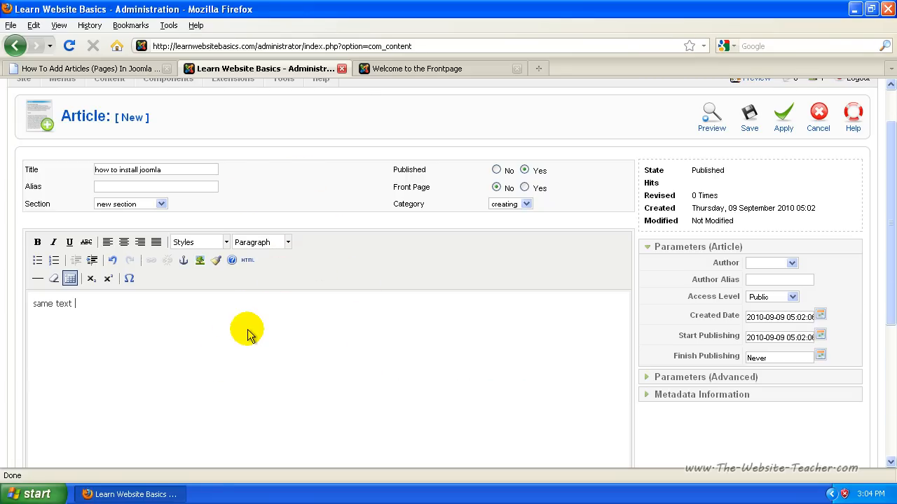
scroll(248, 329, "down", 2)
scroll(244, 328, "up", 2)
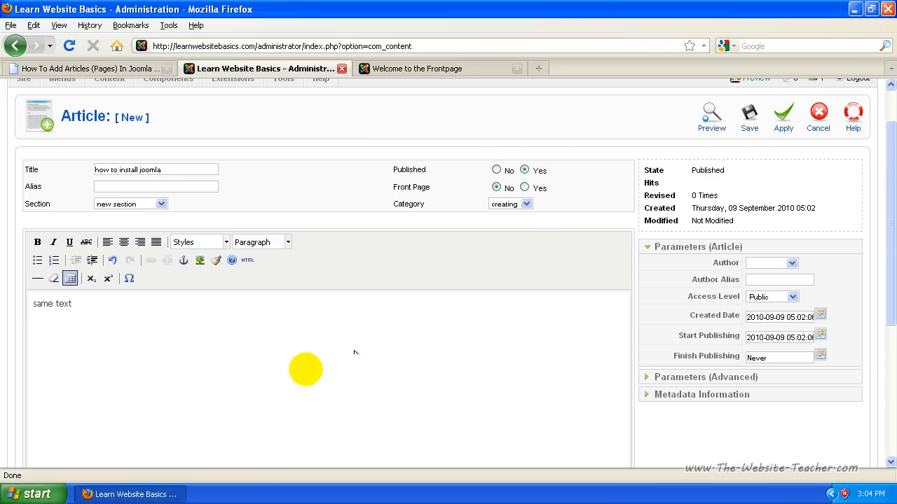
Step: Review the article parameters, including the author, access level and publishing dates, keeping the access level at Public
scroll(195, 360, "down", 2)
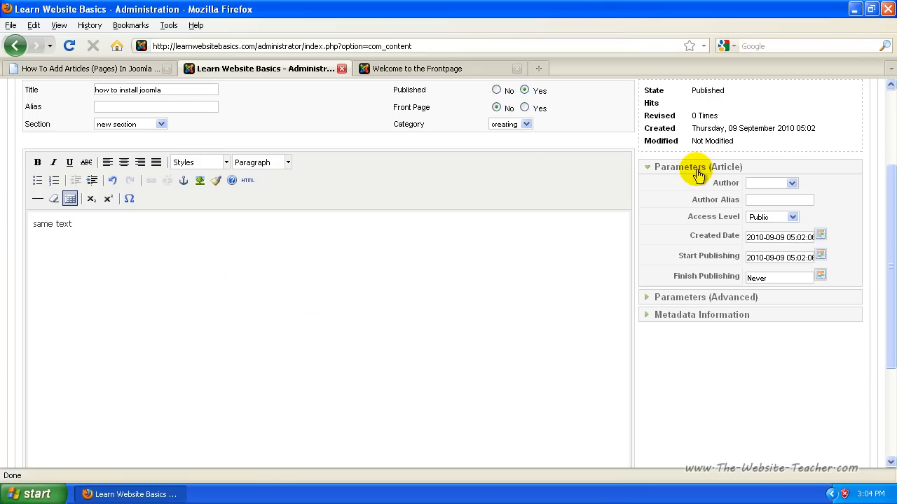
left_click(751, 182)
left_click(739, 198)
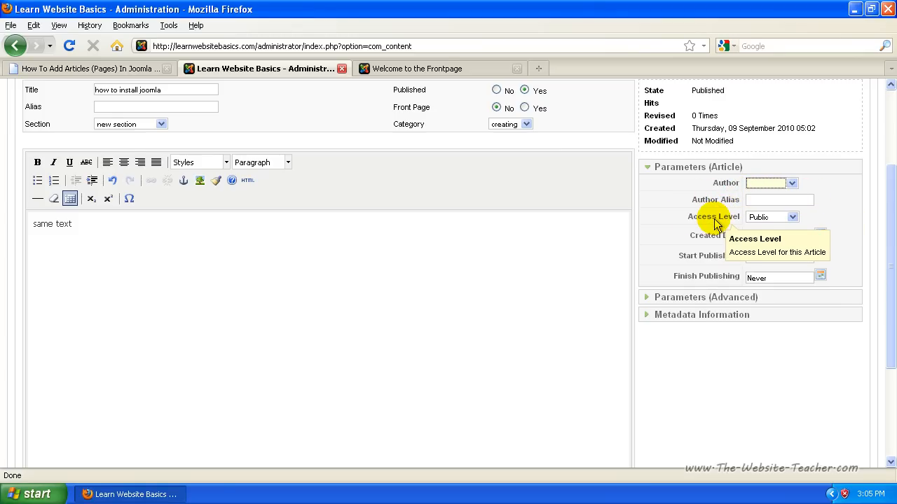
left_click(792, 217)
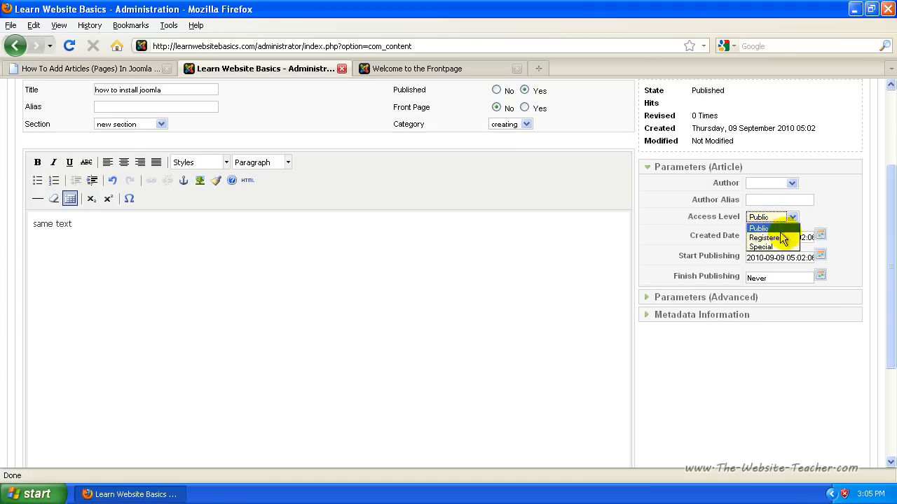
left_click(793, 218)
left_click(779, 217)
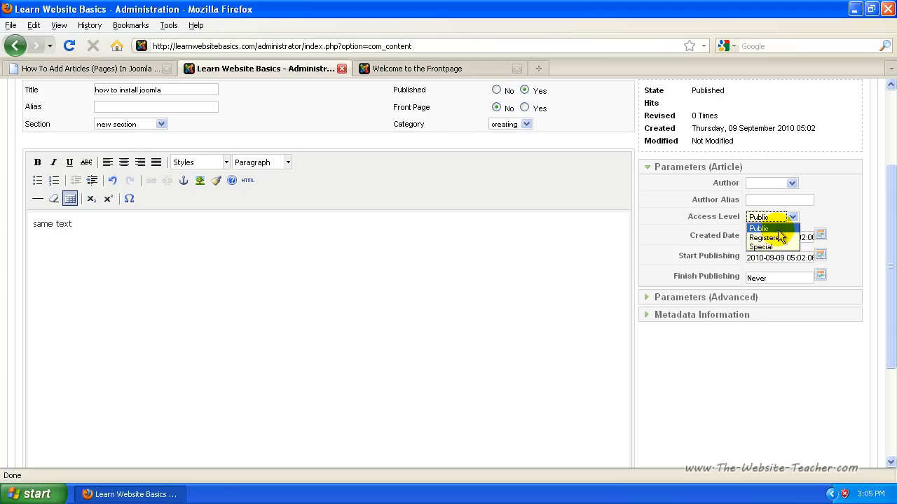
left_click(777, 231)
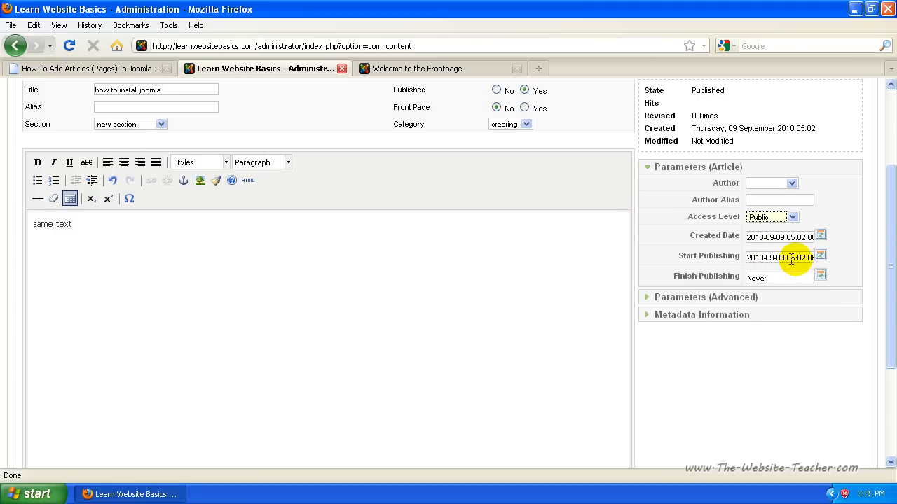
mouse_move(714, 280)
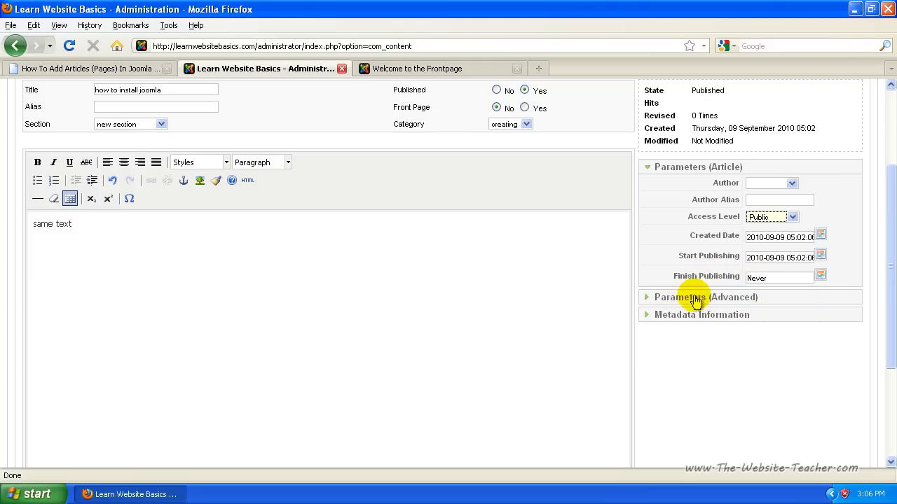
Step: Expand the advanced article parameters and open the Joomla! Overview article on the public site for comparison
left_click(753, 298)
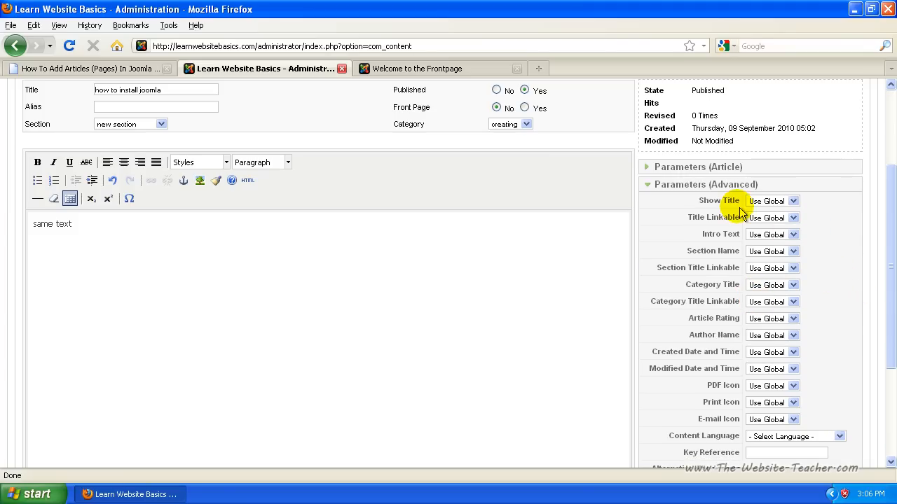
left_click(406, 68)
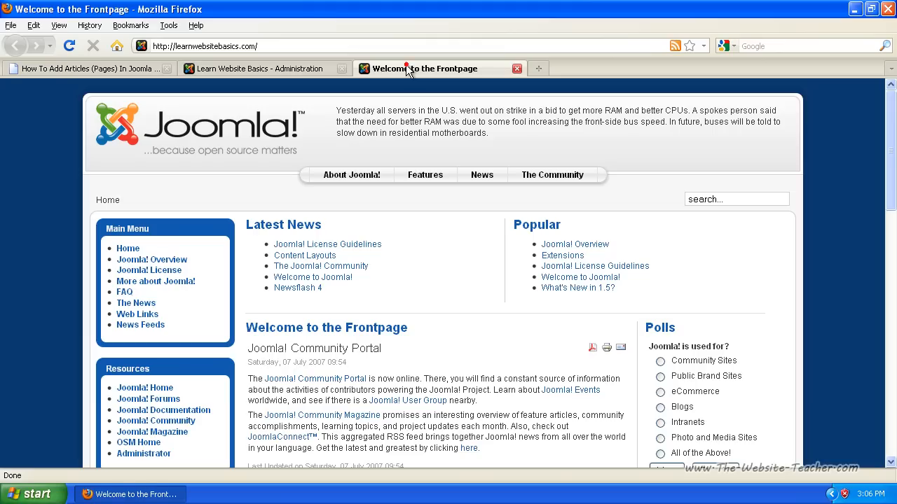
scroll(476, 246, "down", 2)
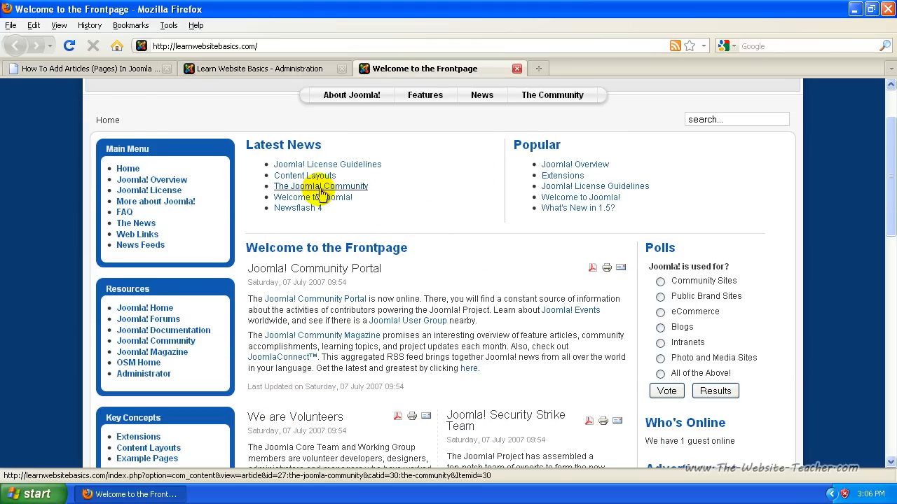
left_click(581, 166)
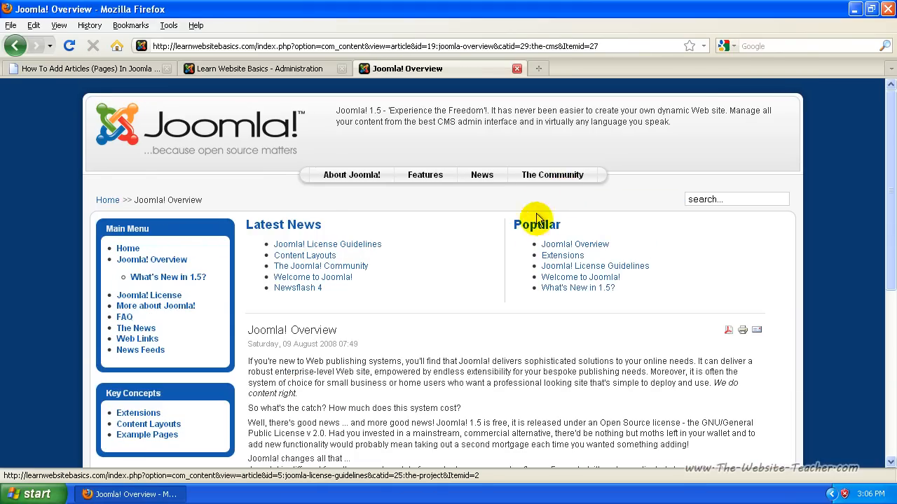
scroll(537, 239, "down", 2)
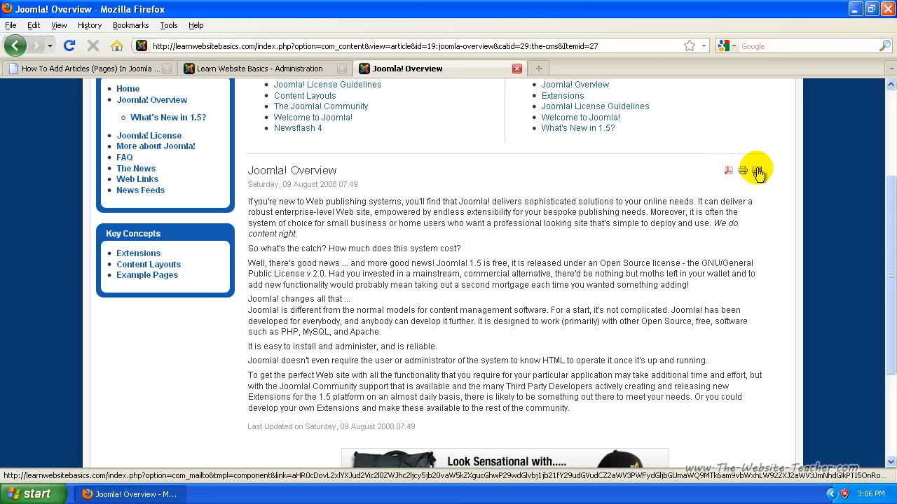
Step: Examine the created date, the last updated date and the layout of the published Joomla! Overview article
left_click_drag(248, 184, 359, 191)
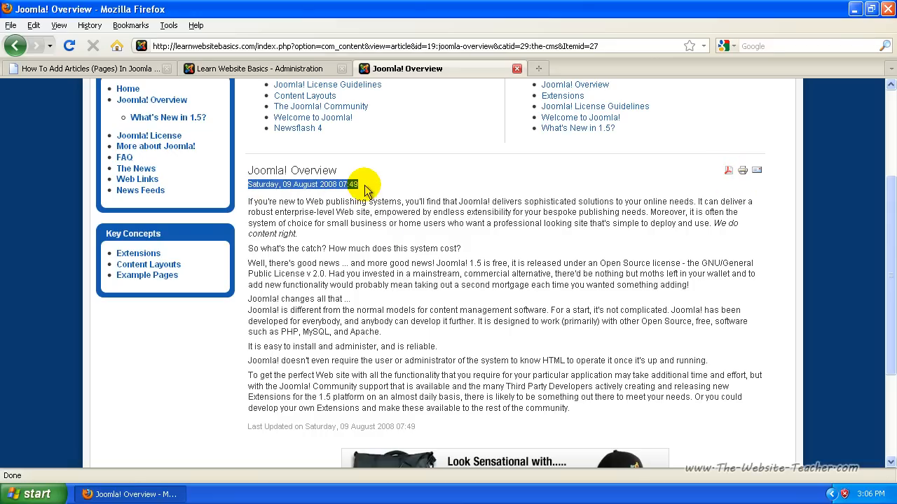
scroll(365, 185, "down", 2)
left_click_drag(249, 346, 395, 346)
scroll(410, 336, "down", 1)
scroll(415, 302, "up", 7)
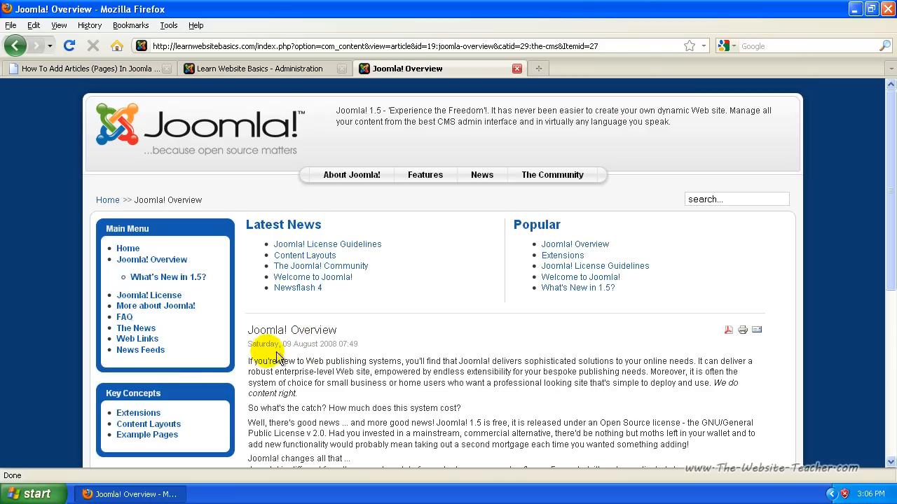
scroll(301, 378, "down", 2)
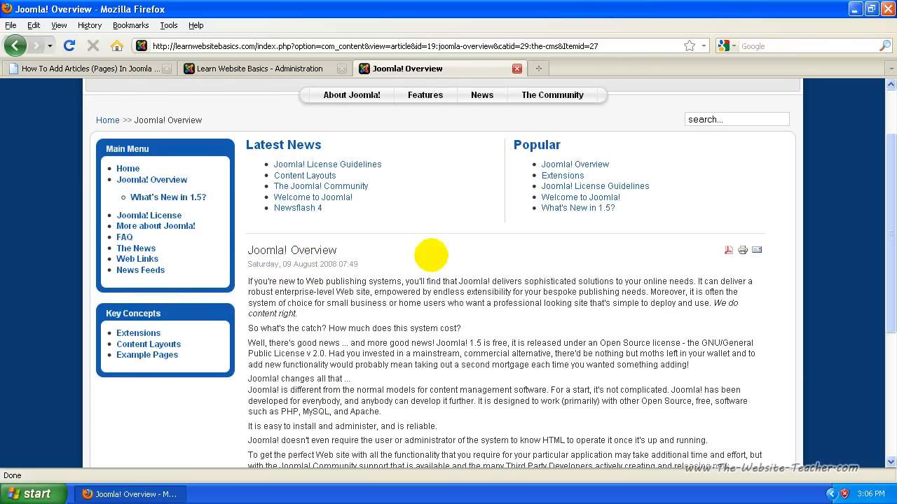
scroll(408, 329, "down", 6)
scroll(473, 352, "up", 7)
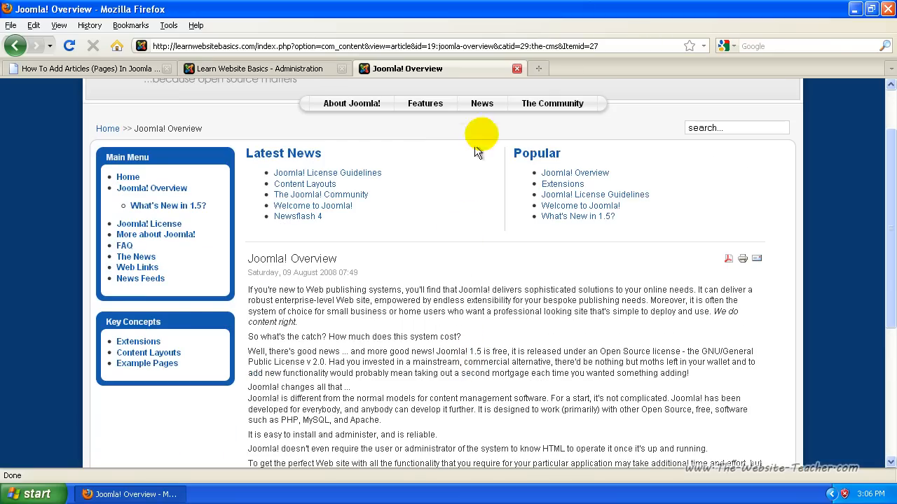
Step: Check the Show Title options against the title of the published Joomla! Overview article, leaving the setting at Use Global
left_click(231, 70)
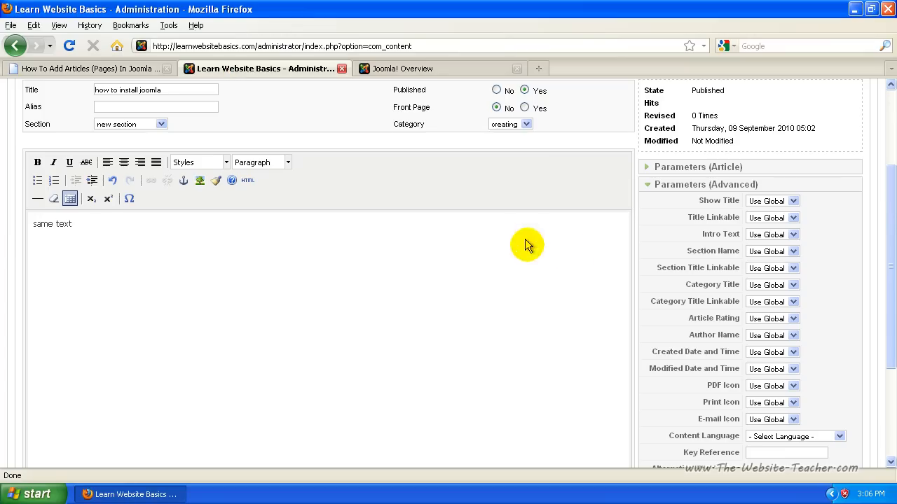
left_click(756, 203)
left_click(791, 201)
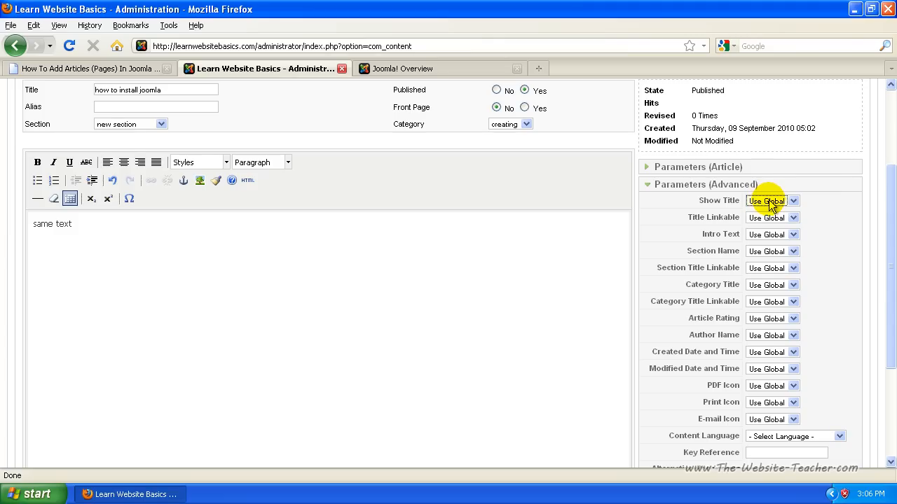
left_click(382, 68)
left_click_drag(247, 259, 346, 257)
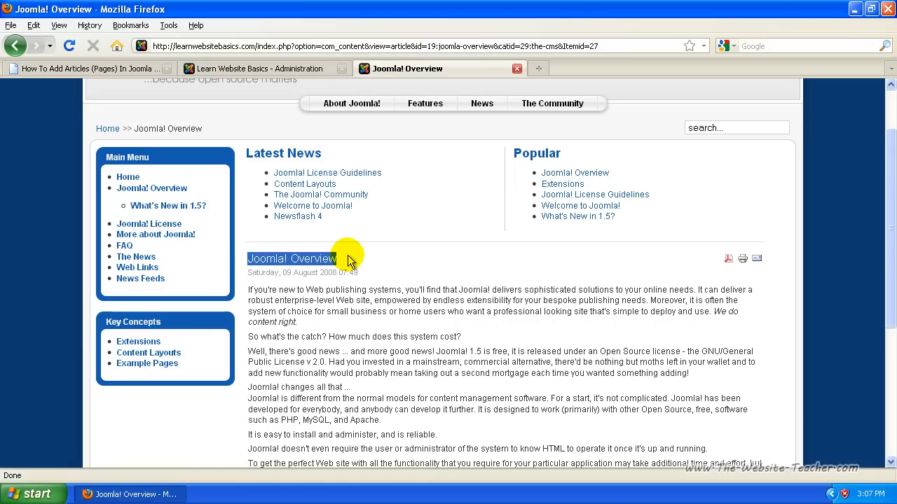
left_click(292, 68)
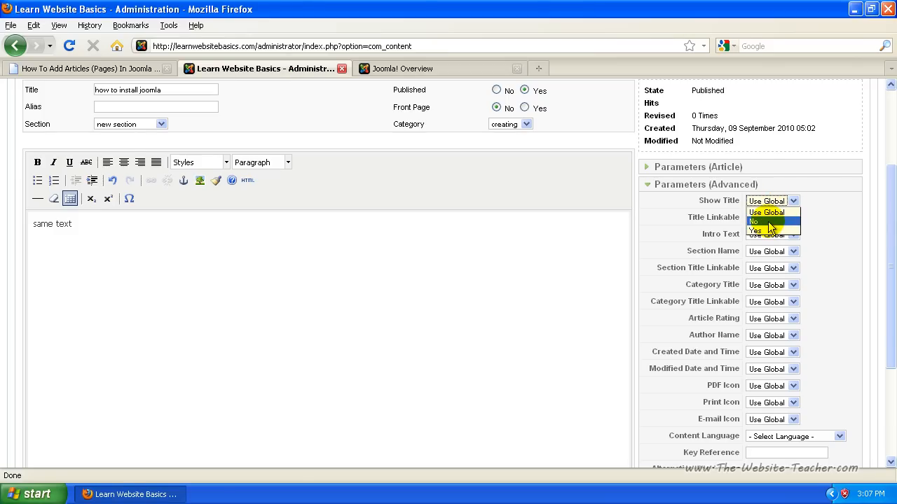
left_click(766, 201)
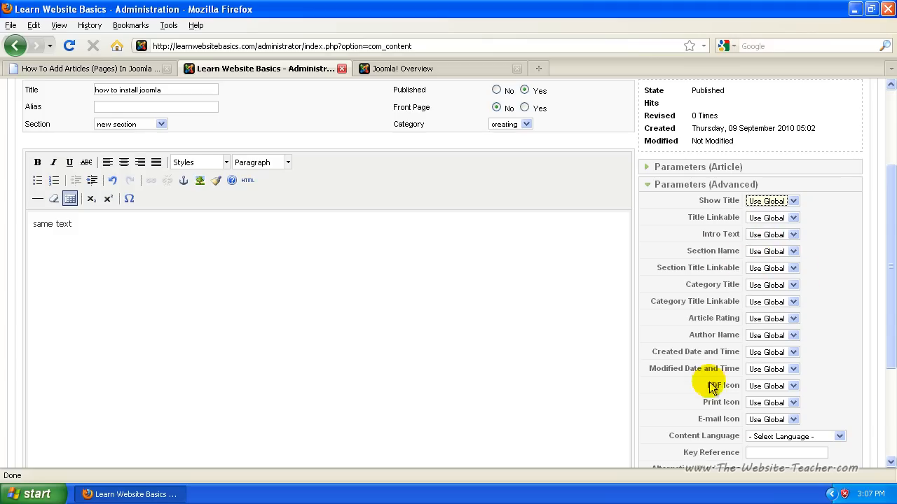
Step: Review the PDF, Print and E-mail icon parameters, keeping the PDF Icon at Use Global
mouse_move(718, 391)
mouse_move(718, 410)
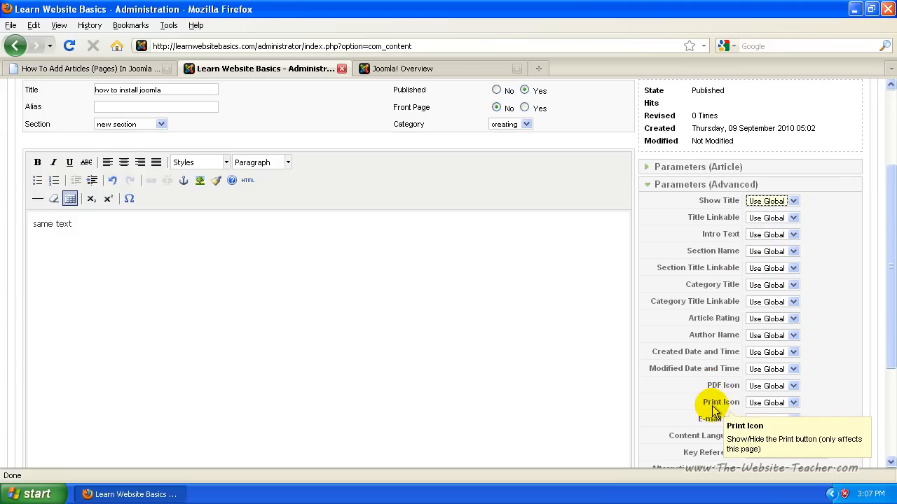
left_click(771, 386)
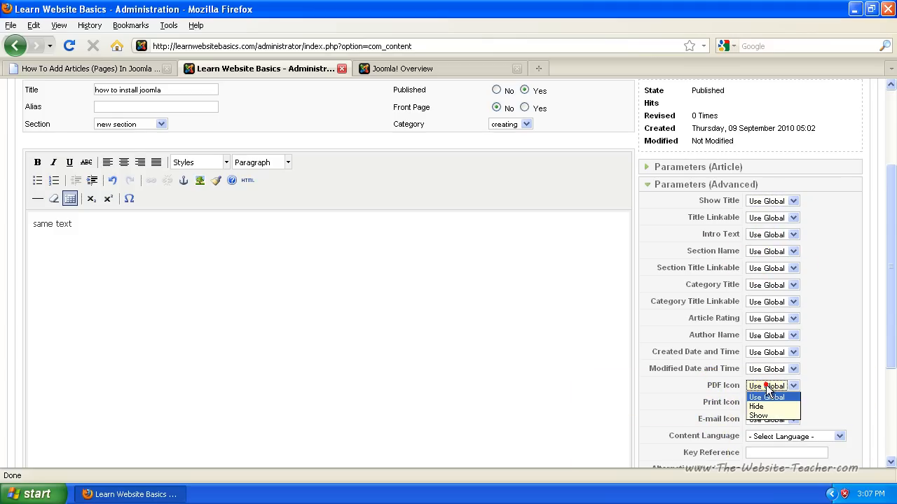
left_click(767, 397)
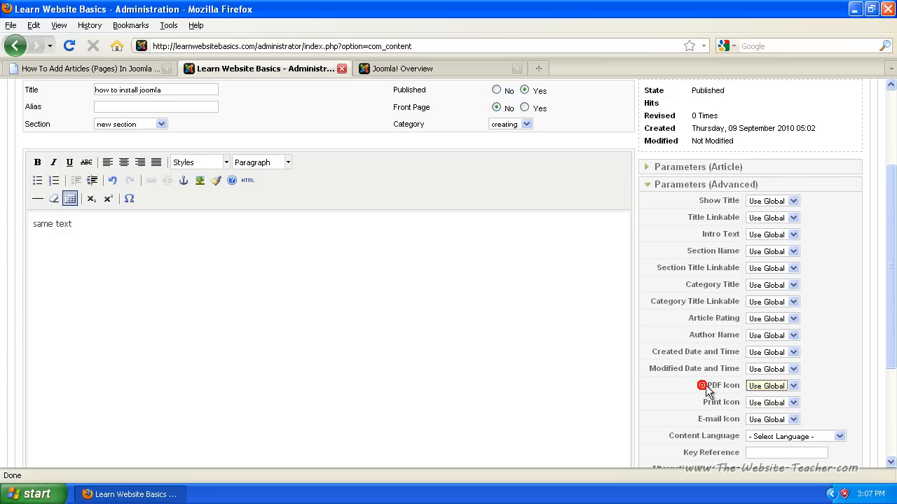
scroll(771, 391, "down", 2)
left_click(774, 429)
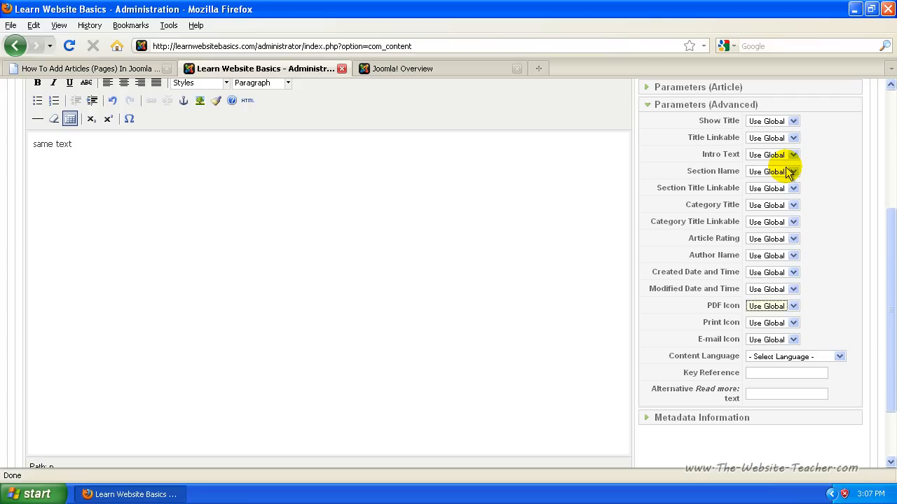
Step: Expand the new article's metadata information and look at its Keywords and Description fields
left_click(680, 422)
scroll(723, 384, "up", 3)
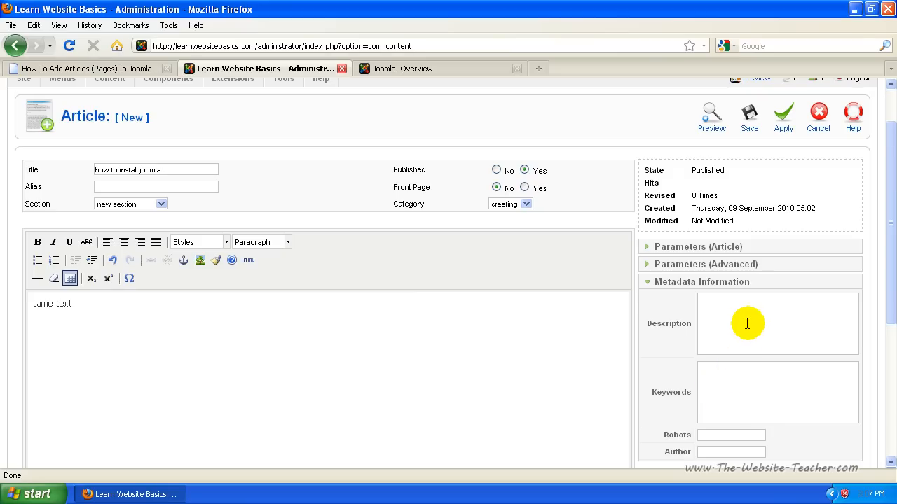
left_click(732, 412)
left_click(749, 320)
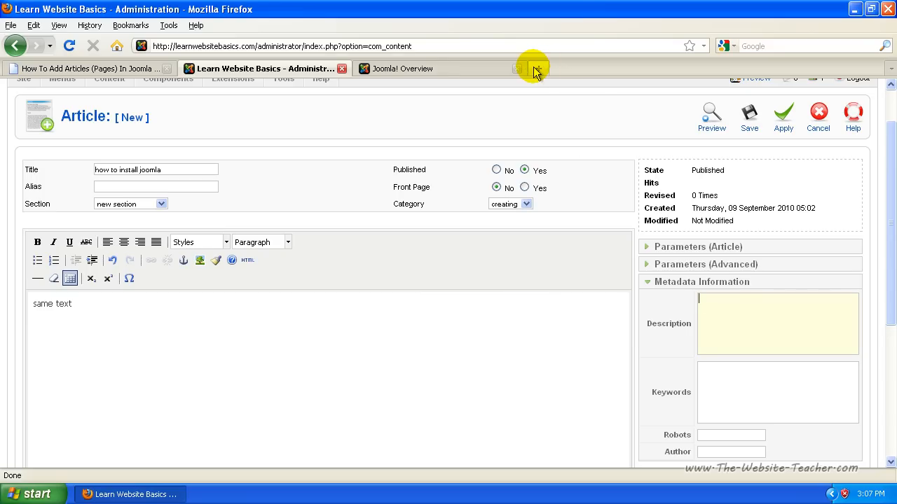
Step: Search Google for "gold" in a new browser tab and highlight the description text of the first result
left_click(538, 70)
left_click(117, 45)
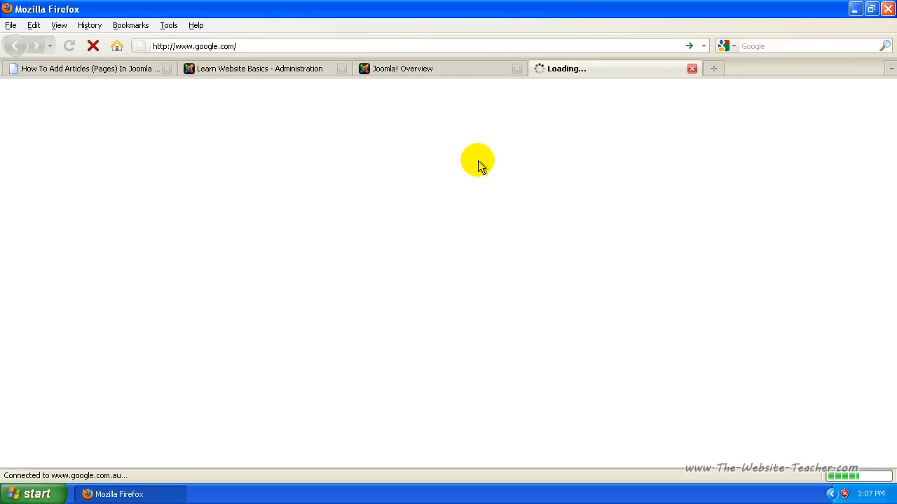
left_click(372, 242)
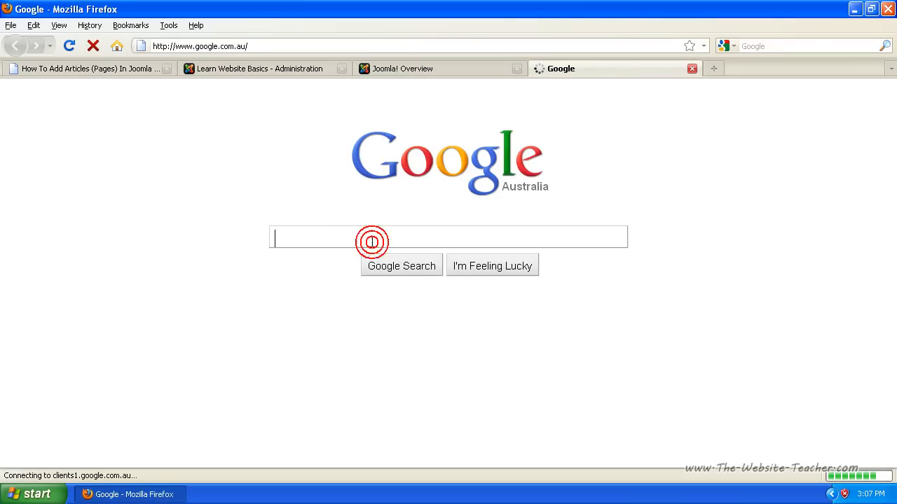
type("gold")
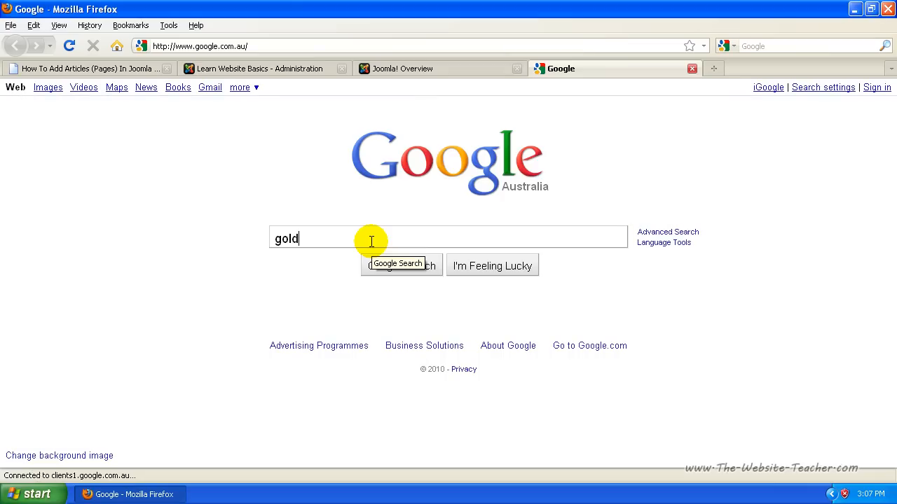
left_click(382, 272)
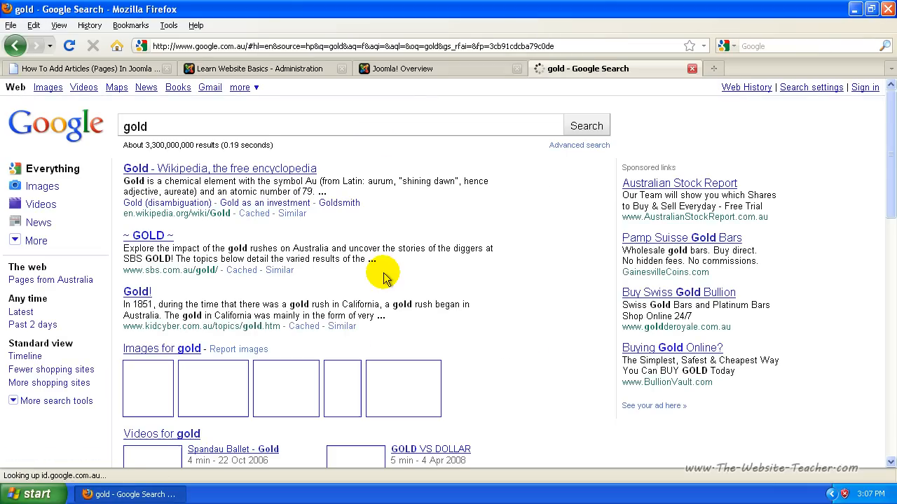
left_click_drag(290, 192, 132, 178)
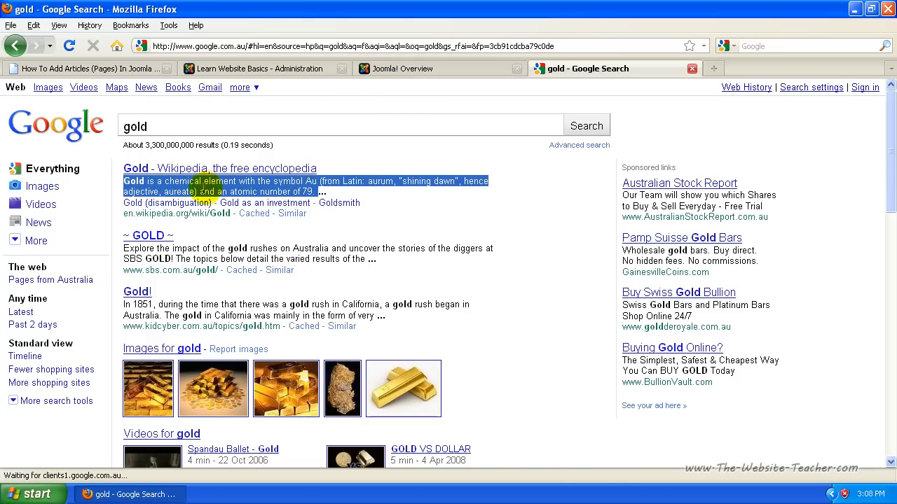
Step: Return to the new article's administration tab and look at its Description and Keywords metadata fields
left_click(386, 68)
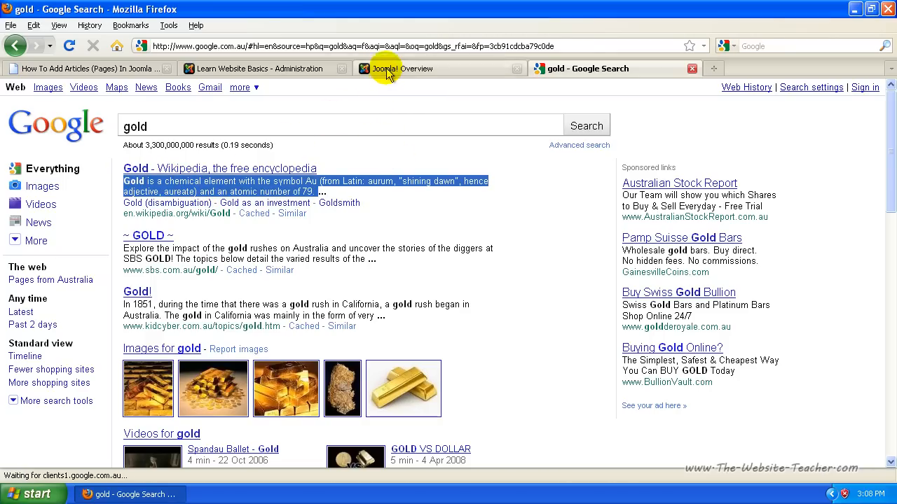
left_click(293, 70)
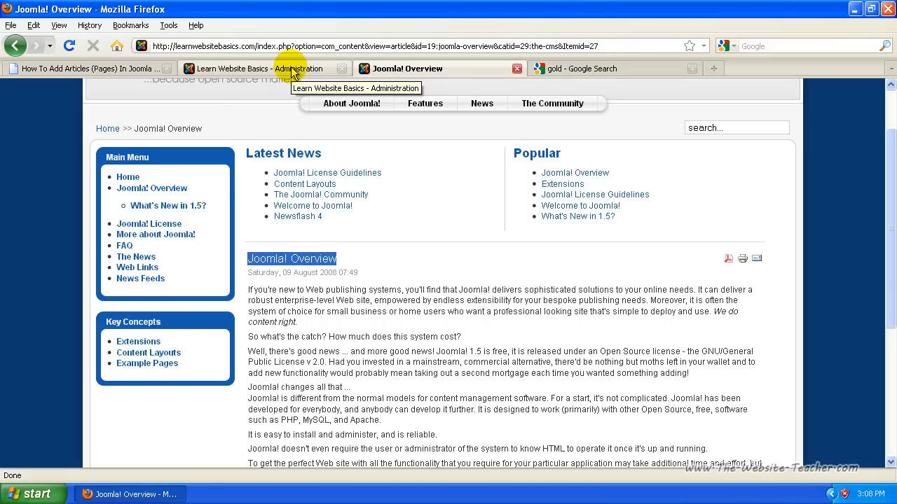
left_click(293, 70)
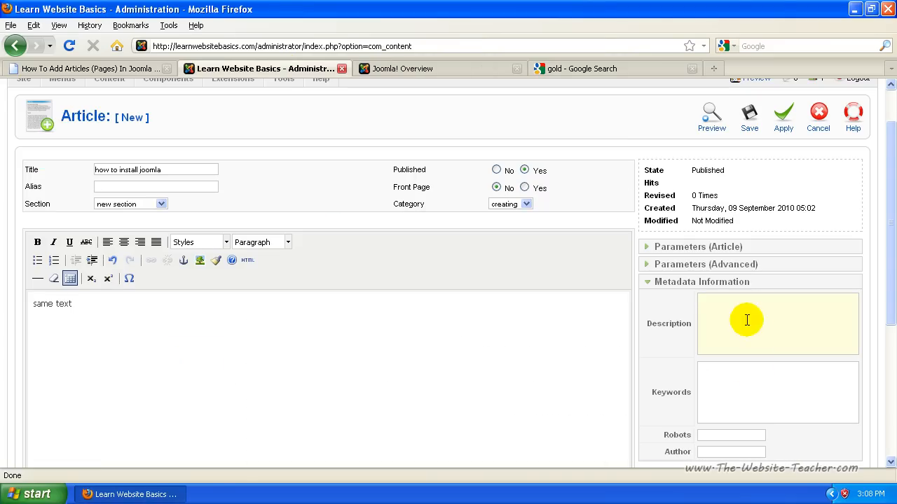
left_click(726, 388)
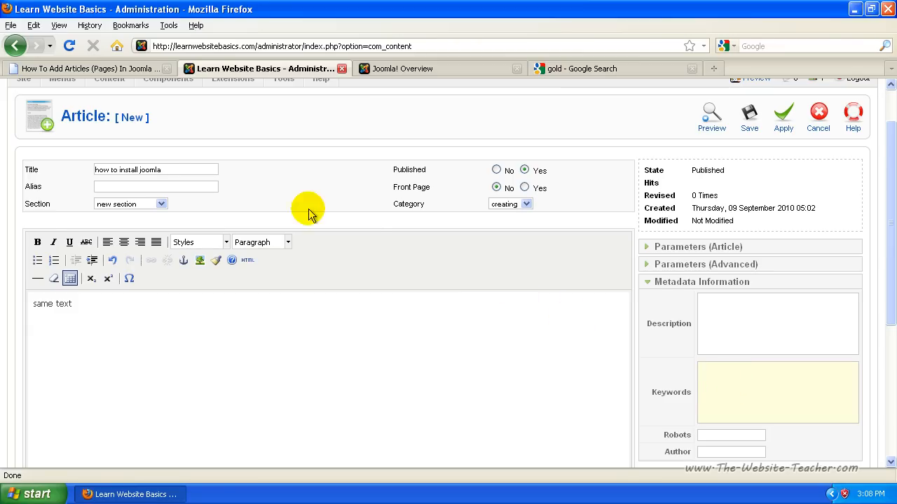
left_click(744, 388)
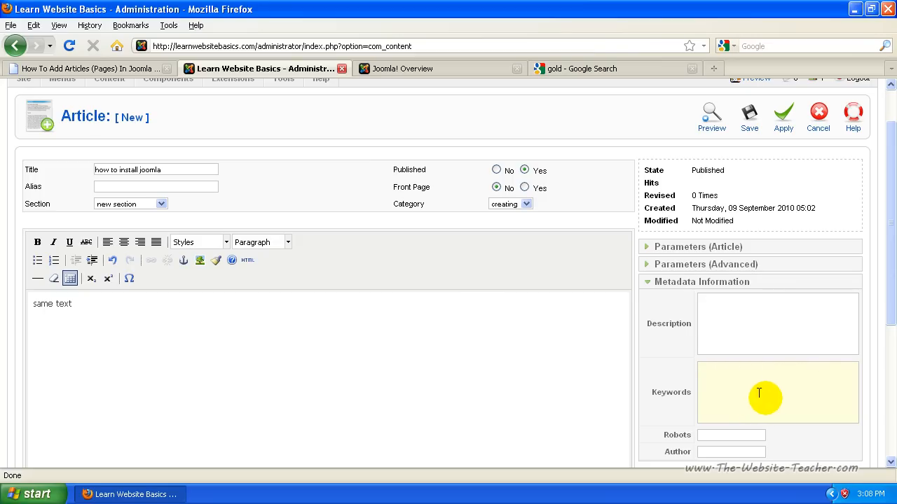
Step: Check the Robots and Author metadata fields, and save the new article
scroll(771, 394, "down", 4)
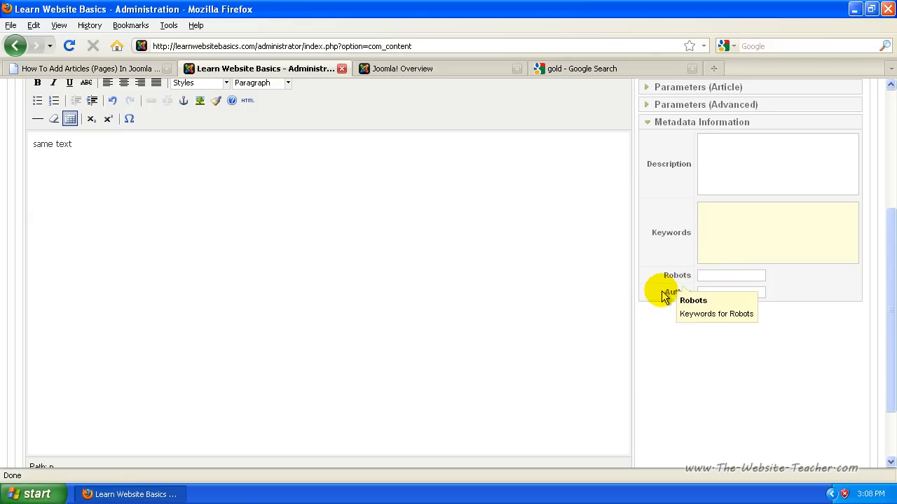
scroll(704, 374, "up", 2)
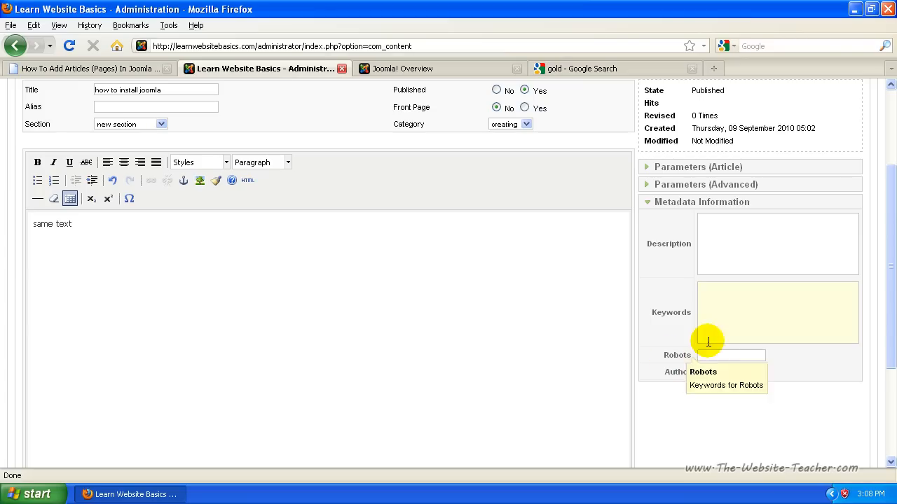
scroll(567, 427, "down", 4)
scroll(729, 385, "up", 7)
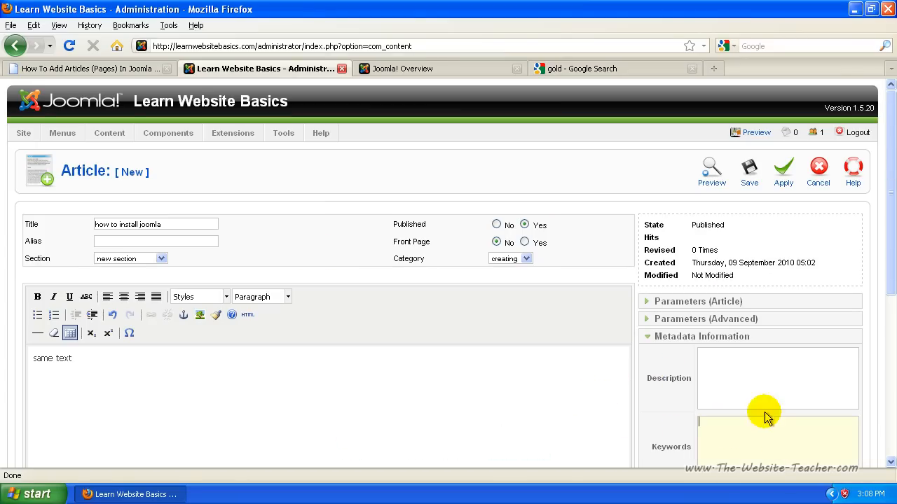
left_click(749, 180)
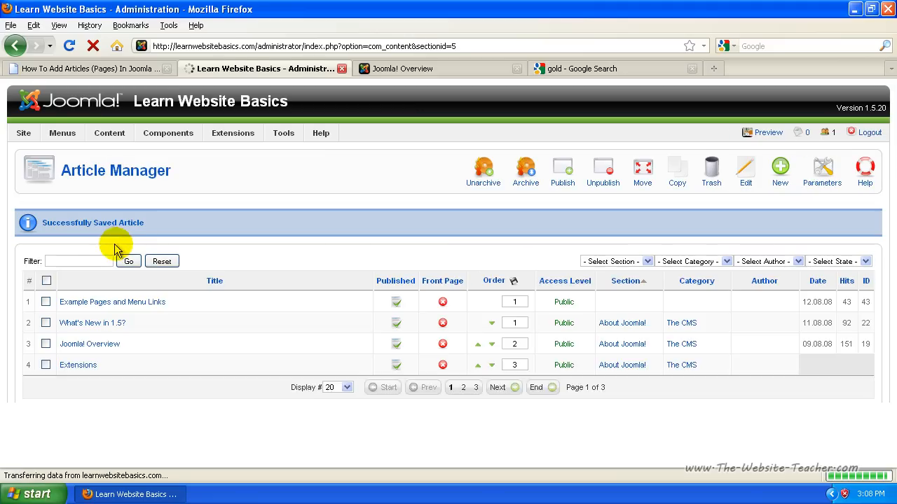
Step: Look through the Article Manager list for the saved article and check the options for how many articles are displayed per page
scroll(255, 256, "down", 6)
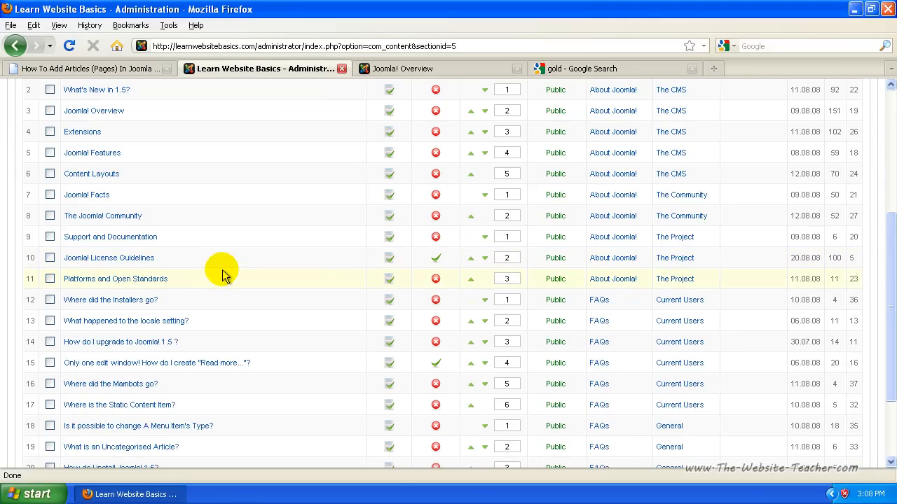
scroll(223, 274, "down", 3)
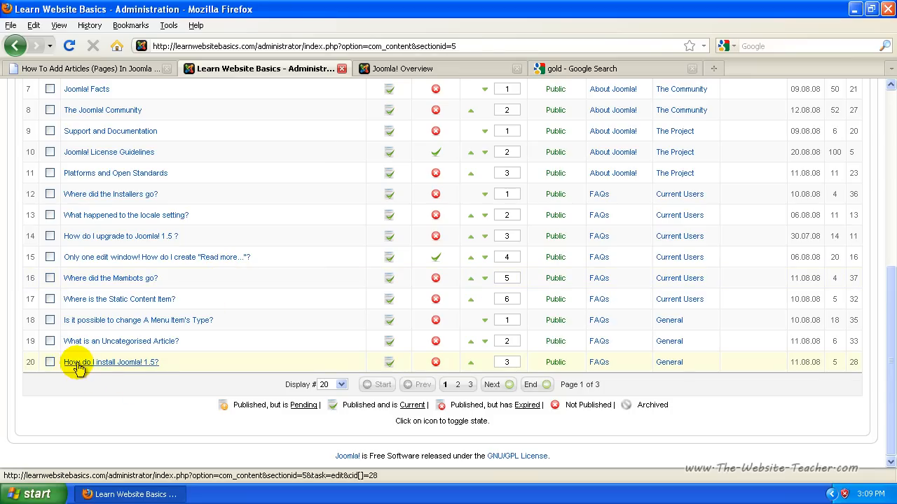
scroll(88, 374, "up", 2)
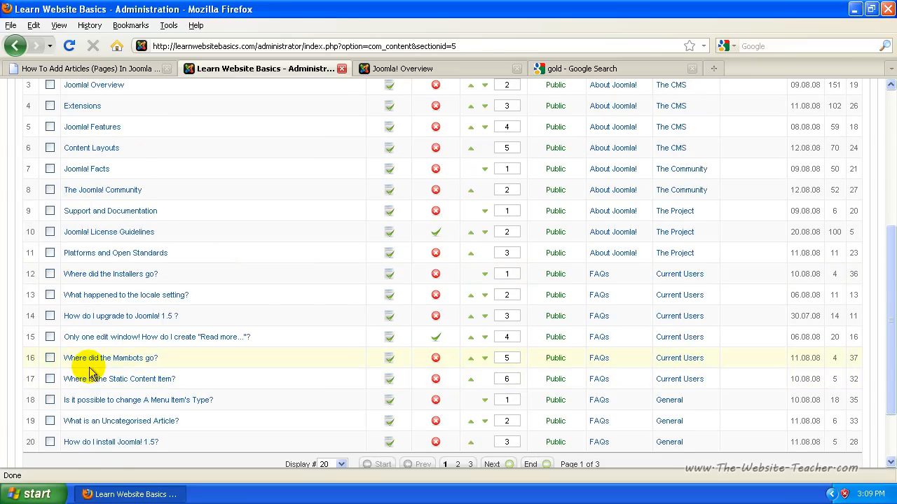
scroll(88, 374, "up", 2)
scroll(681, 297, "down", 2)
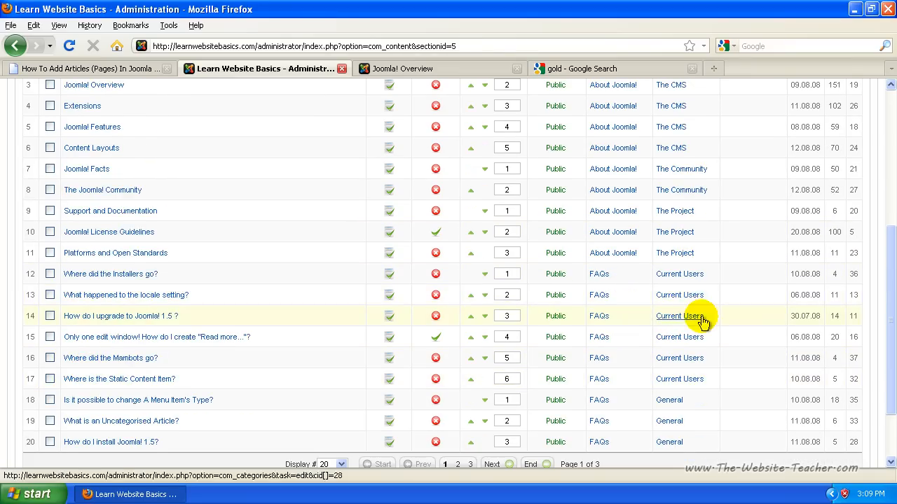
scroll(704, 315, "up", 2)
scroll(709, 301, "down", 3)
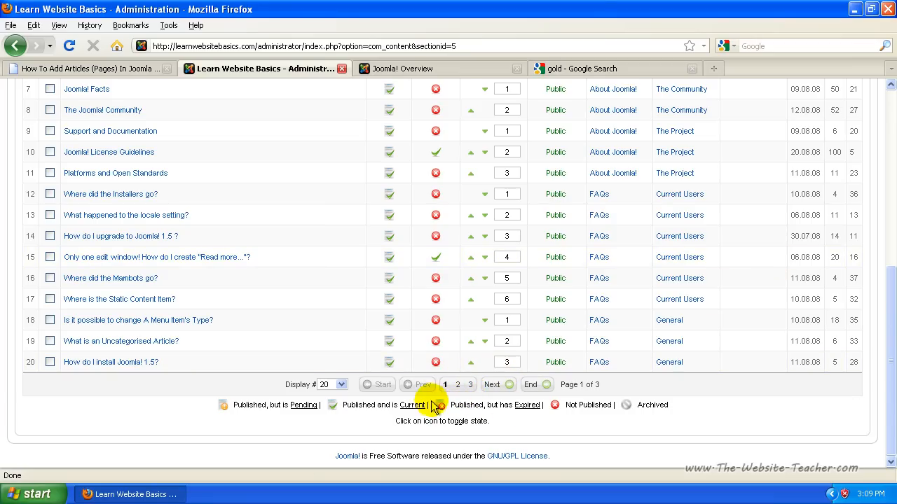
scroll(209, 375, "up", 4)
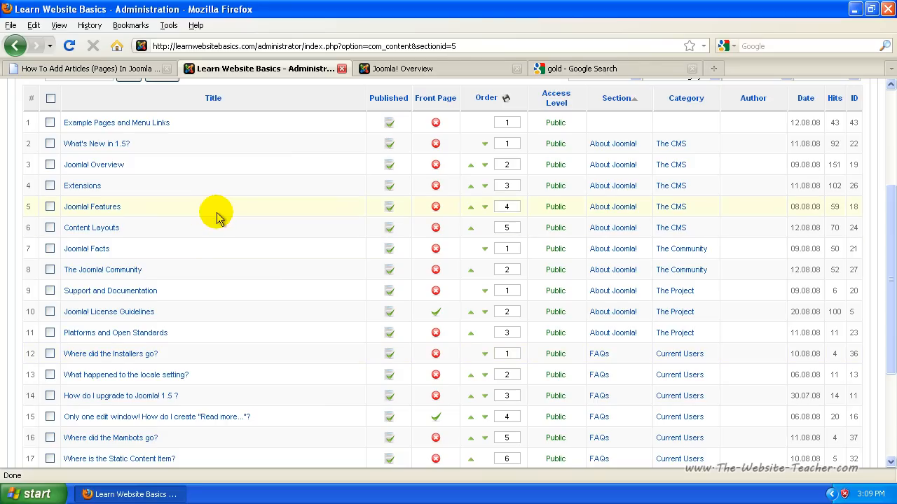
scroll(216, 218, "down", 4)
left_click(340, 384)
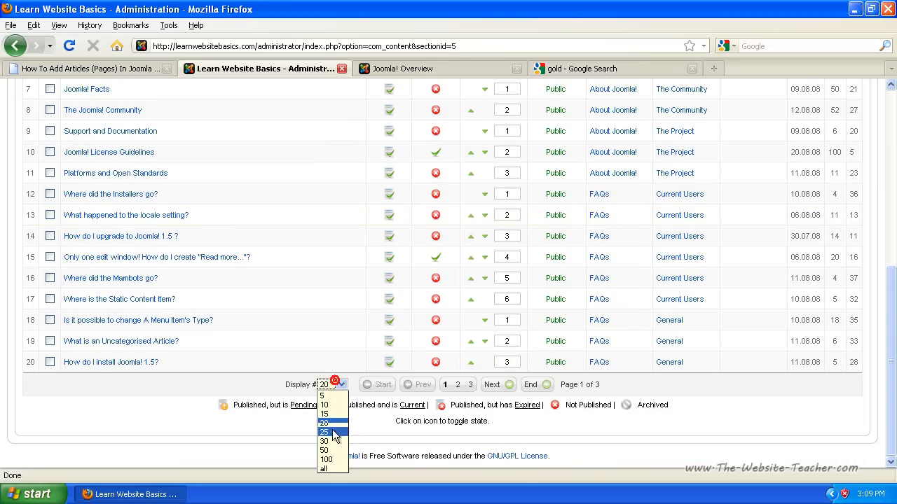
left_click(133, 417)
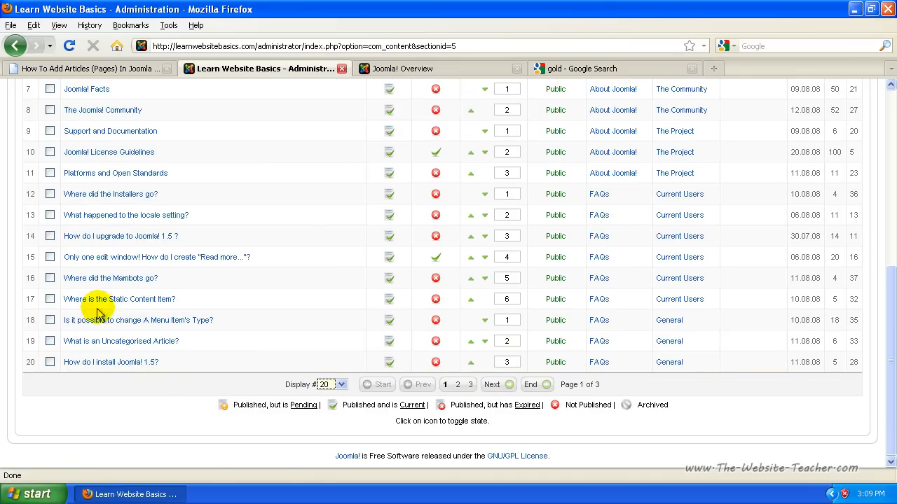
Step: Filter the article list by "how to"
scroll(98, 278, "up", 5)
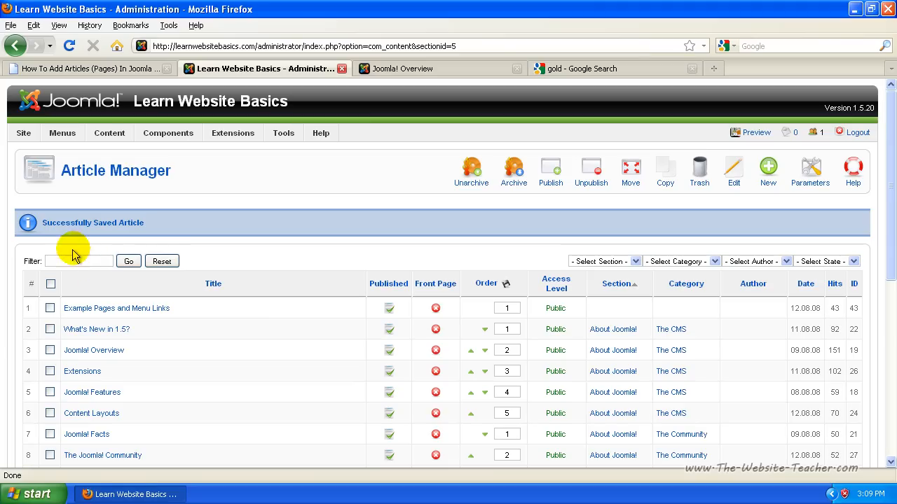
left_click(66, 262)
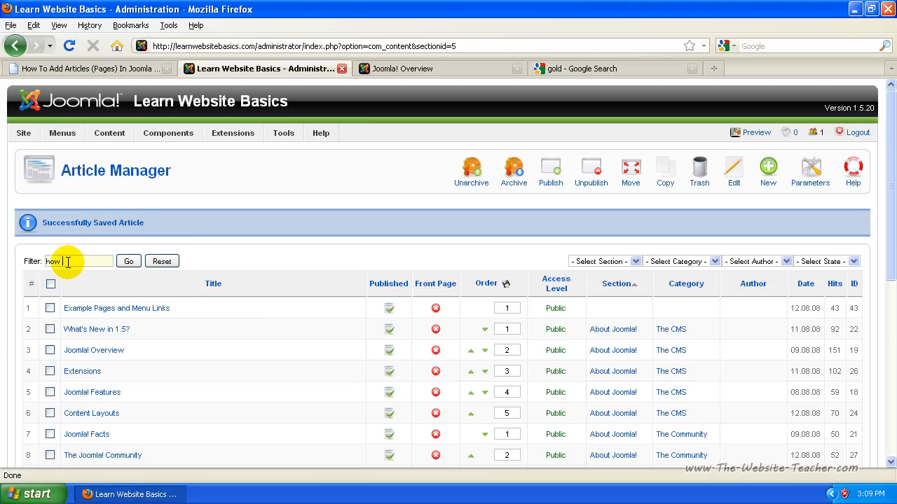
left_click(126, 262)
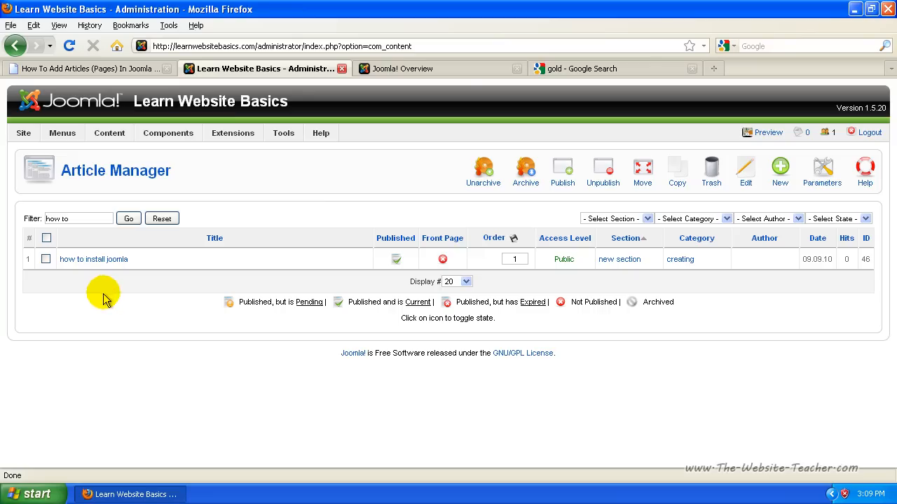
Step: Open the "how to install joomla" article for editing and examine its alias and body text
left_click(83, 264)
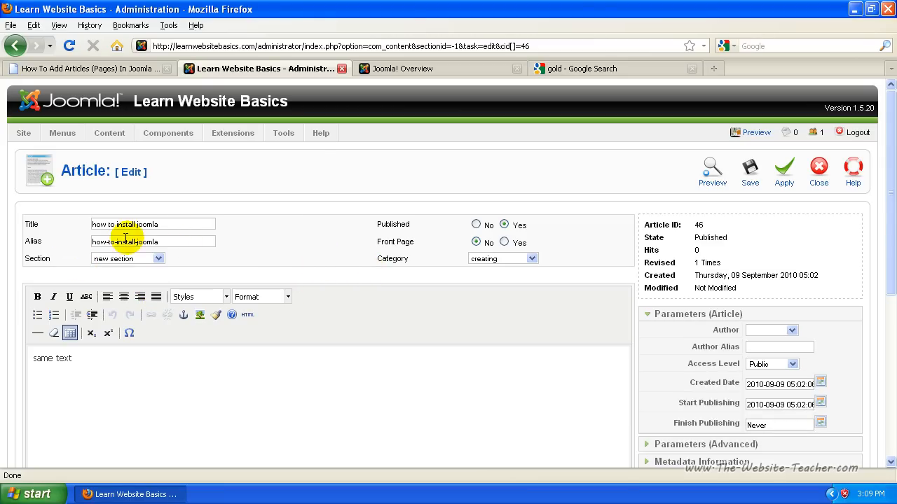
left_click_drag(157, 243, 94, 241)
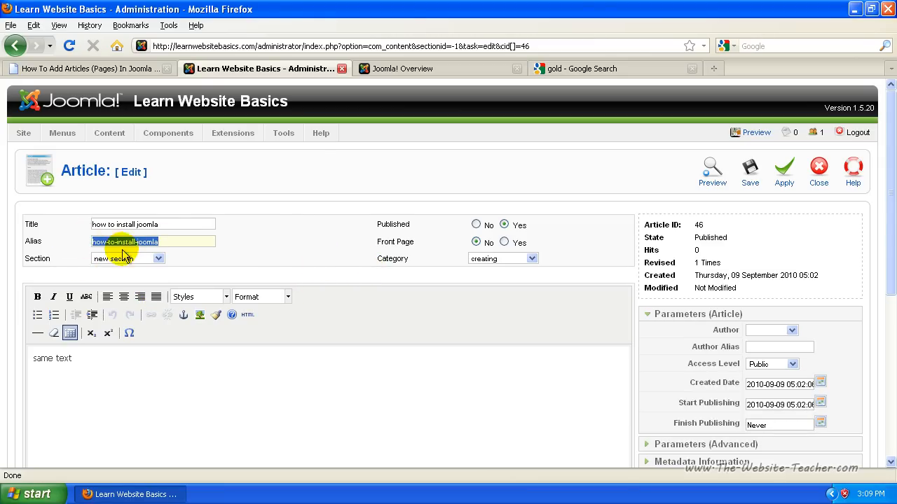
left_click(94, 242)
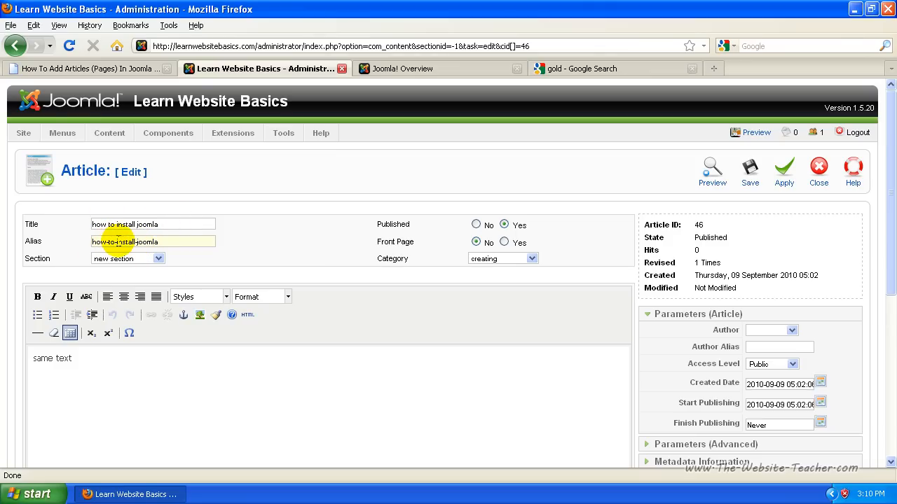
left_click(260, 380)
scroll(264, 384, "down", 2)
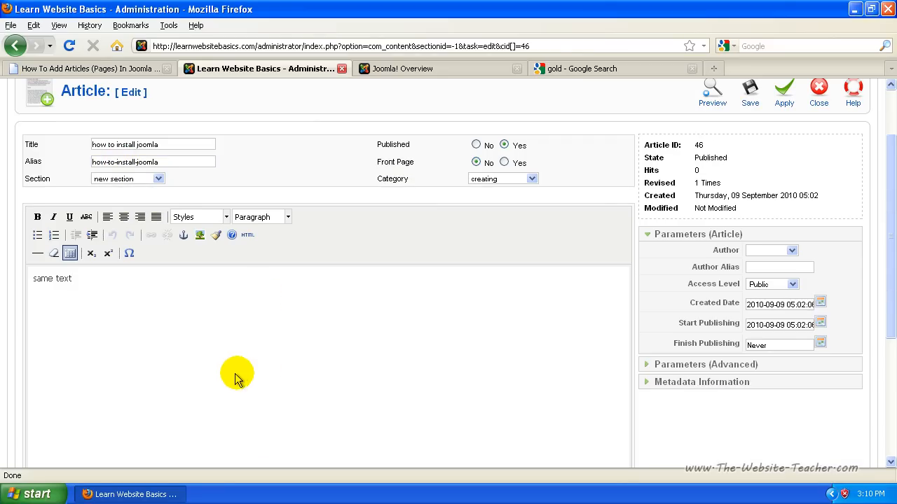
Step: Try the Uncategorised section and the News section with category Newsflash for the article, and close it without saving
scroll(238, 378, "up", 2)
left_click(145, 263)
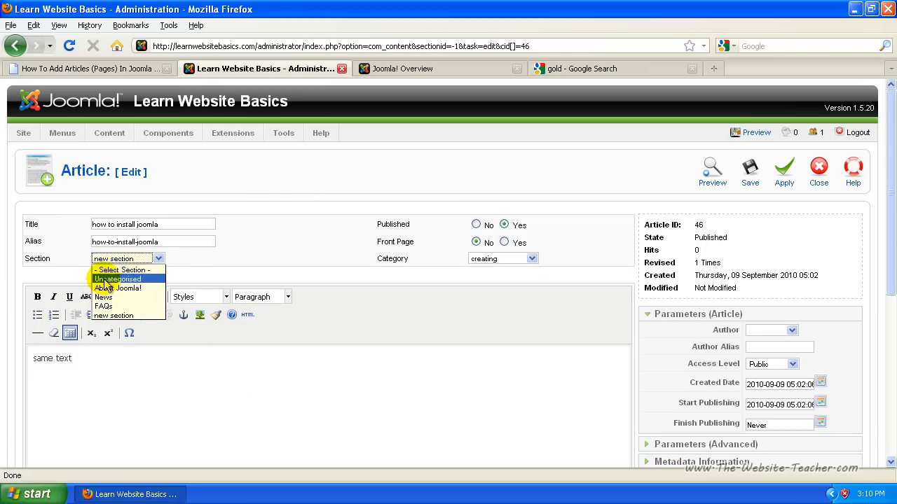
left_click(140, 279)
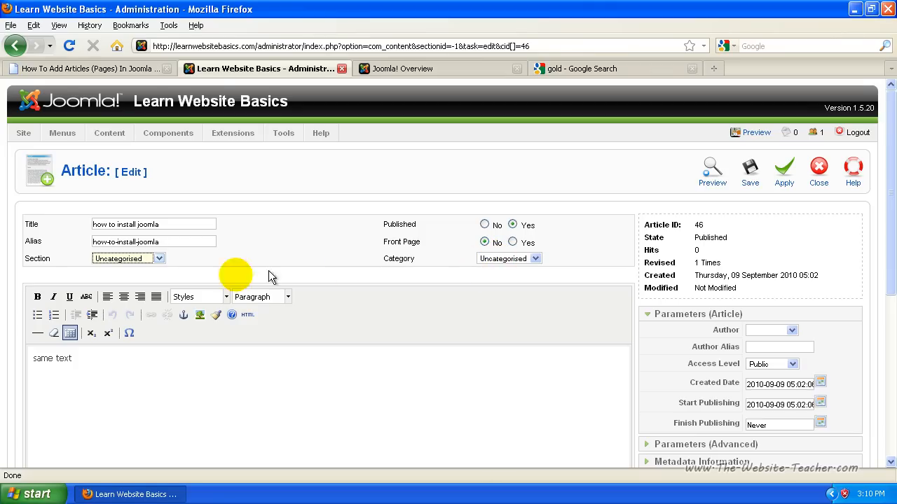
left_click(142, 260)
left_click(128, 297)
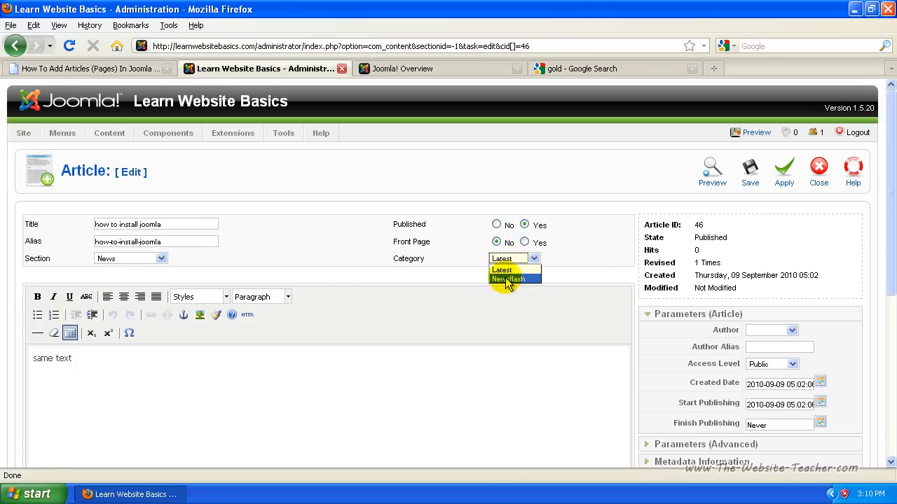
left_click(323, 249)
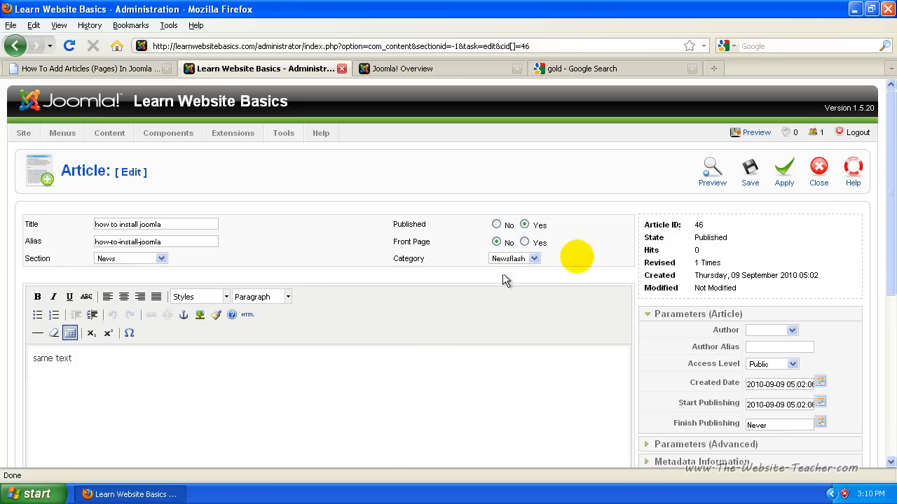
scroll(785, 354, "down", 4)
scroll(774, 347, "up", 4)
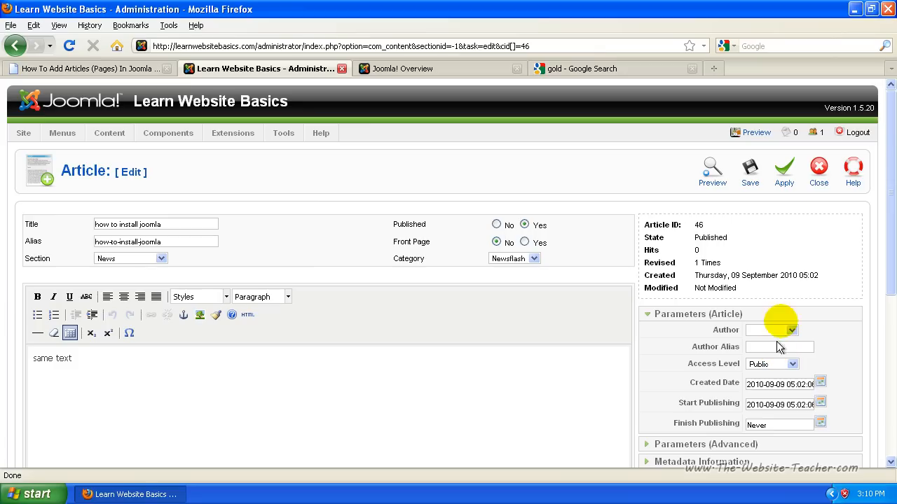
left_click(819, 165)
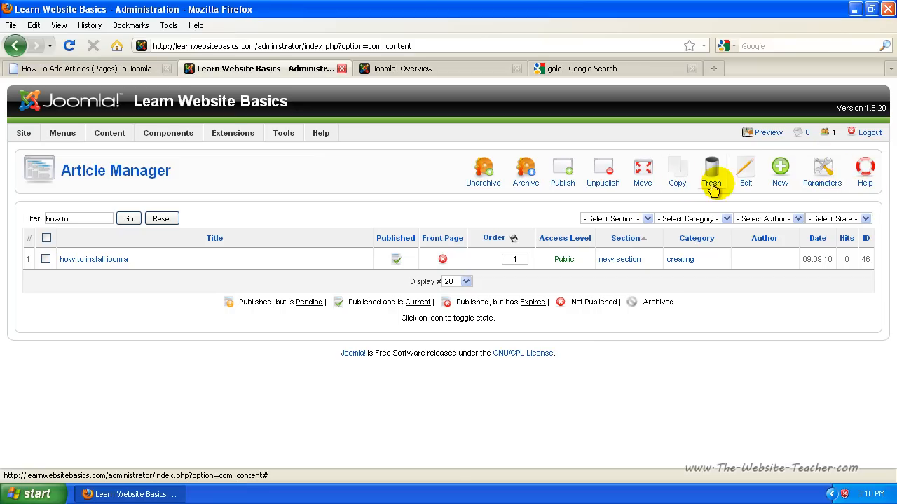
Step: Open the global article parameters from the Article Manager and look through the available display options
left_click(824, 175)
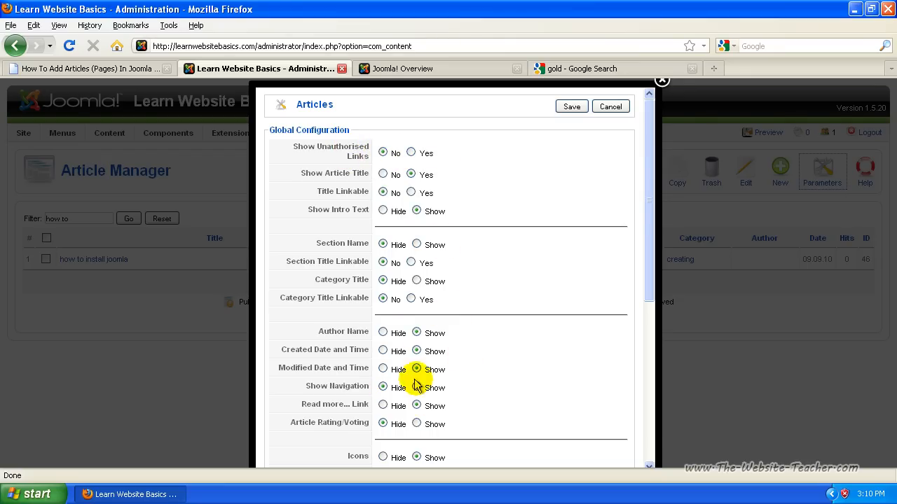
scroll(470, 301, "down", 5)
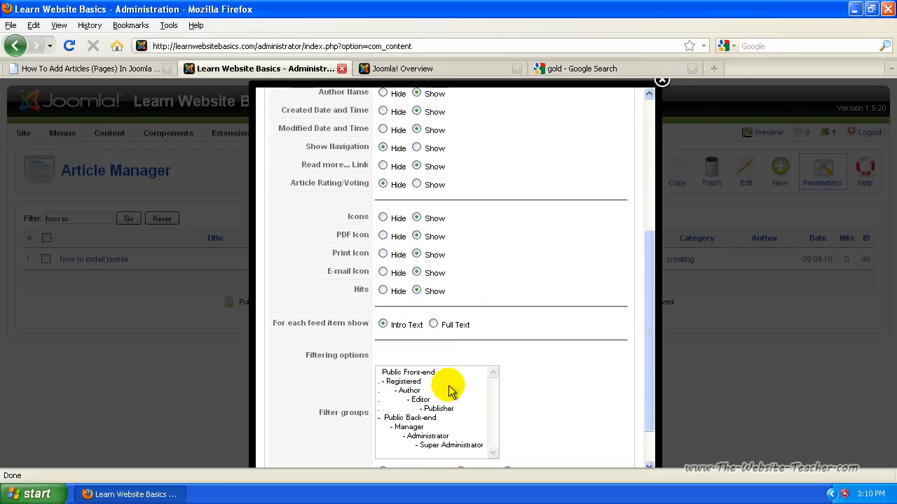
scroll(504, 337, "down", 2)
scroll(601, 320, "up", 7)
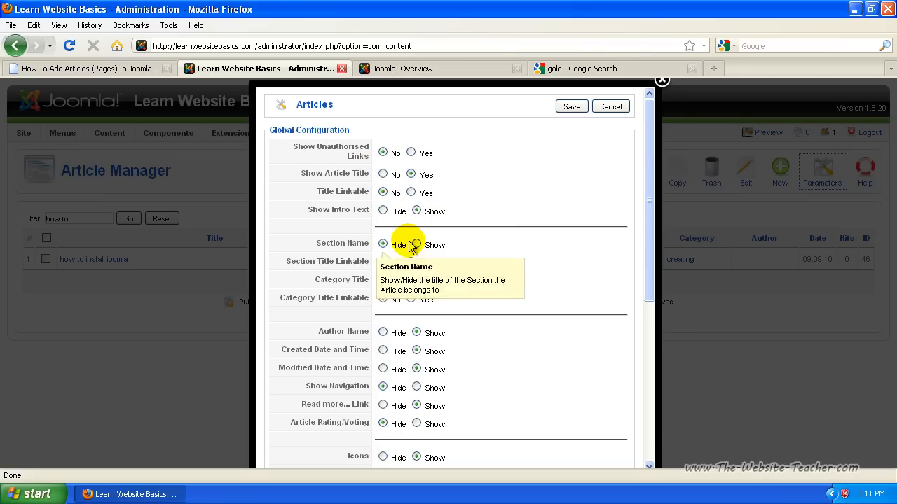
Step: Set the PDF Icon, Print Icon and E-mail Icon to Hide in the global article parameters and save them
scroll(392, 270, "down", 4)
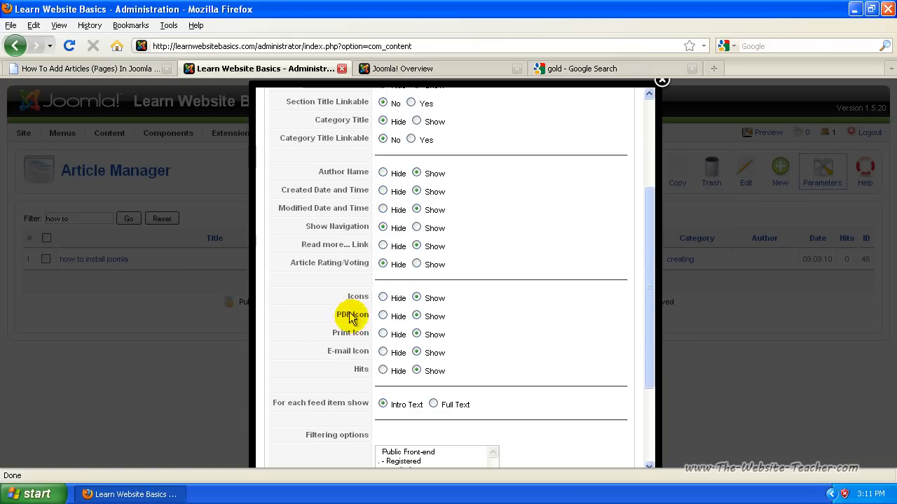
left_click(383, 316)
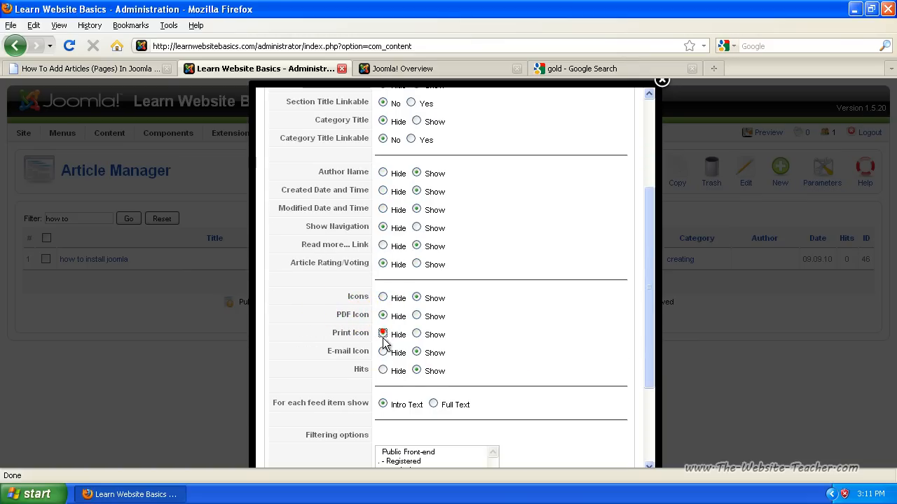
left_click(382, 334)
left_click(382, 353)
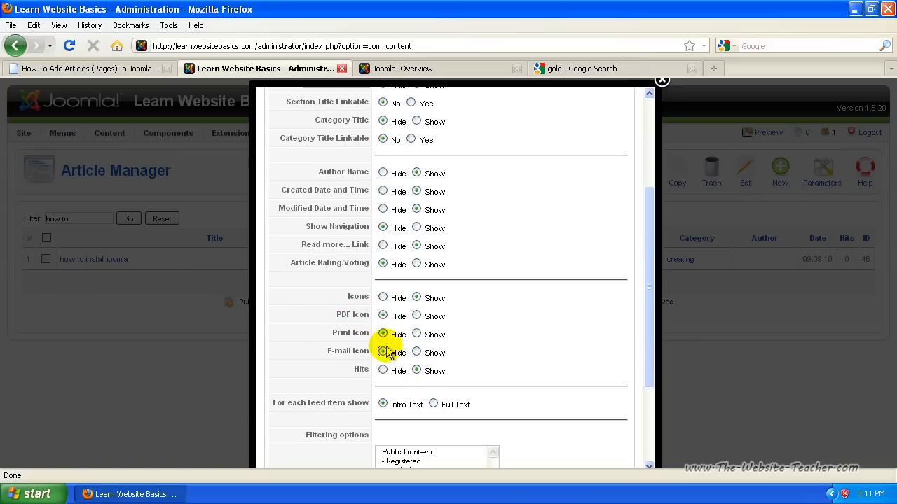
scroll(515, 316, "down", 3)
scroll(455, 333, "up", 7)
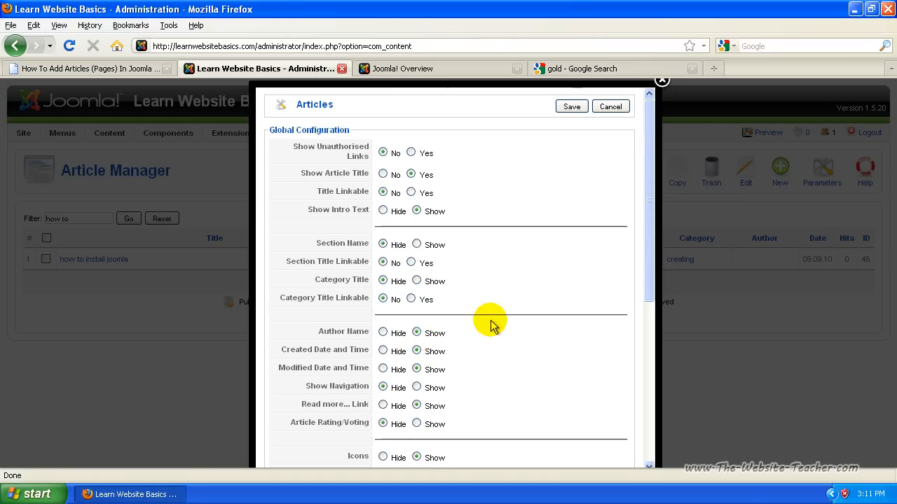
left_click(571, 109)
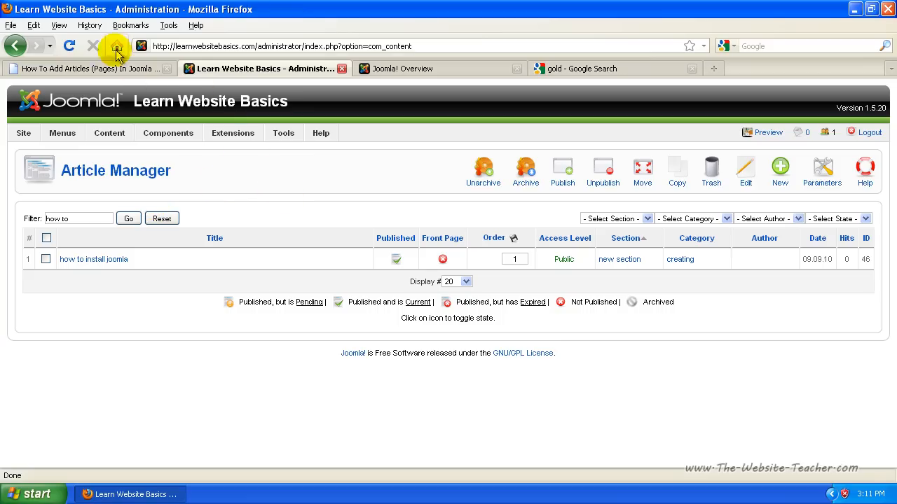
Step: Switch to the open tutorial page "How To Add Articles (Pages) In Joomla 1.5" and look over it
left_click(105, 68)
scroll(245, 229, "up", 10)
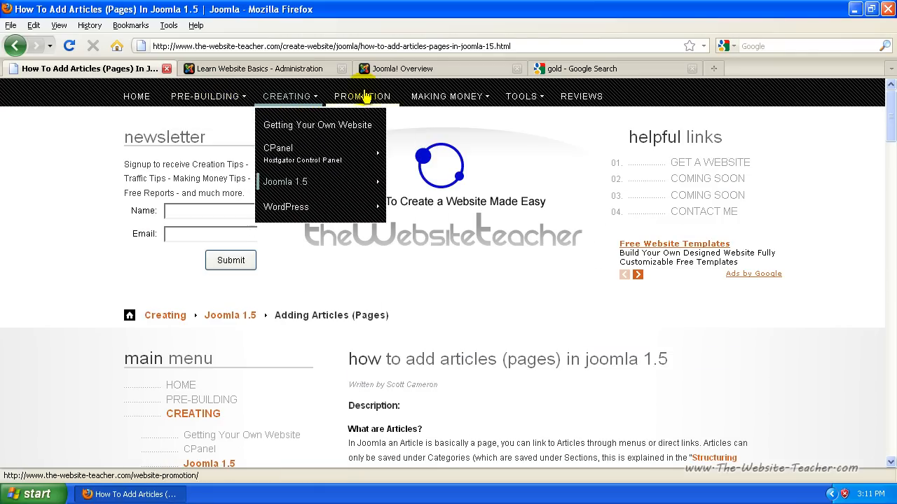
scroll(537, 385, "down", 10)
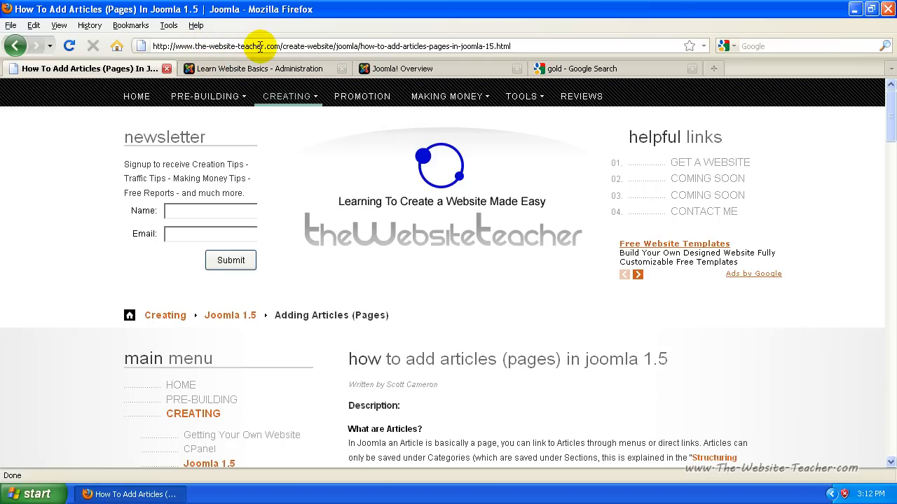
Step: Go to thewebsiteteacher.com in the same browser tab and look at the newsletter signup form on the home page
left_click_drag(174, 46, 207, 48)
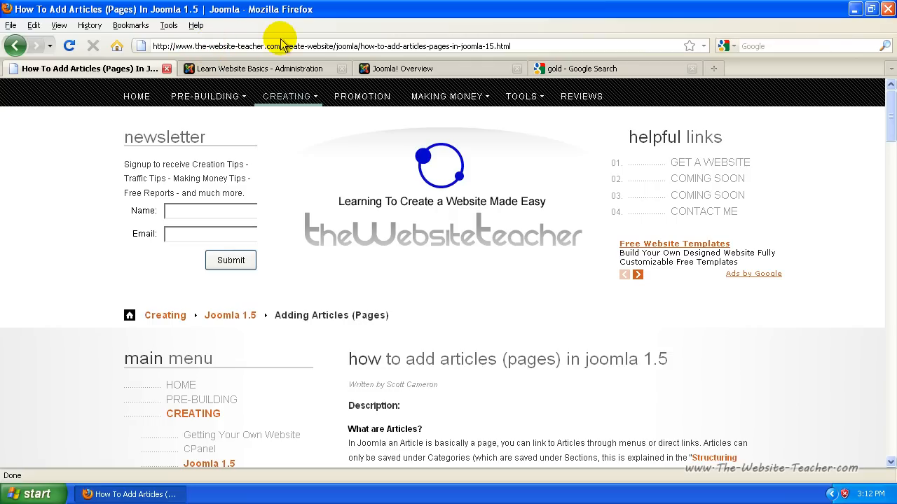
left_click_drag(516, 43, 138, 58)
type("thewebsiteteacher.com")
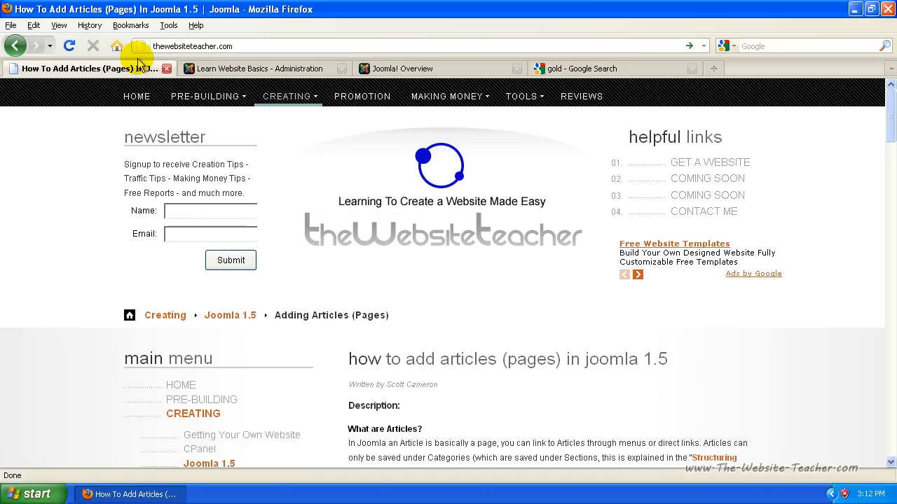
key("Return")
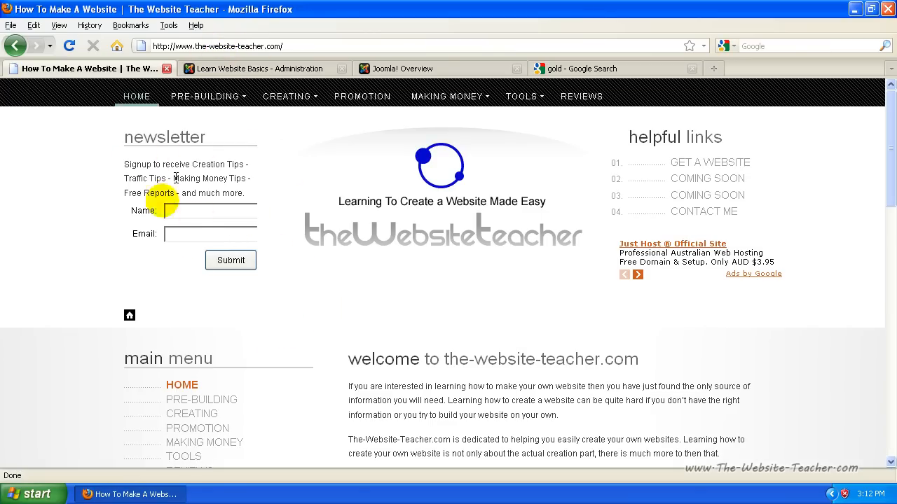
left_click(172, 234)
left_click(181, 168)
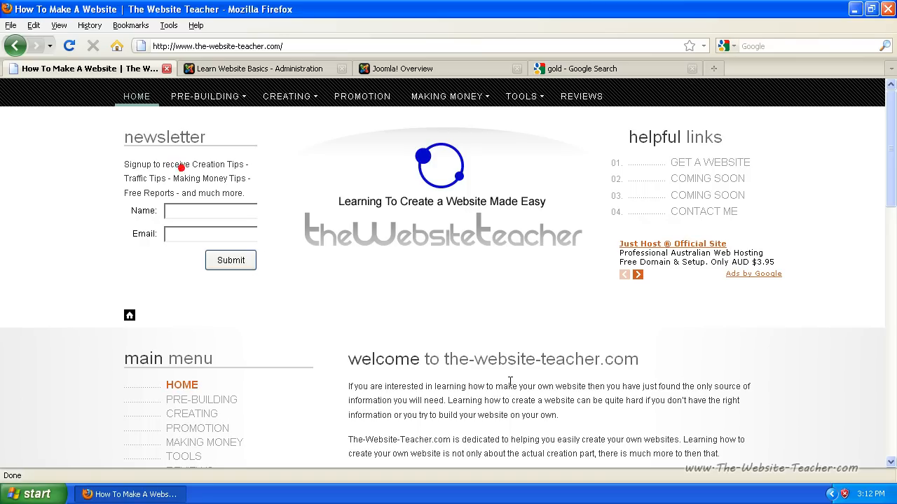